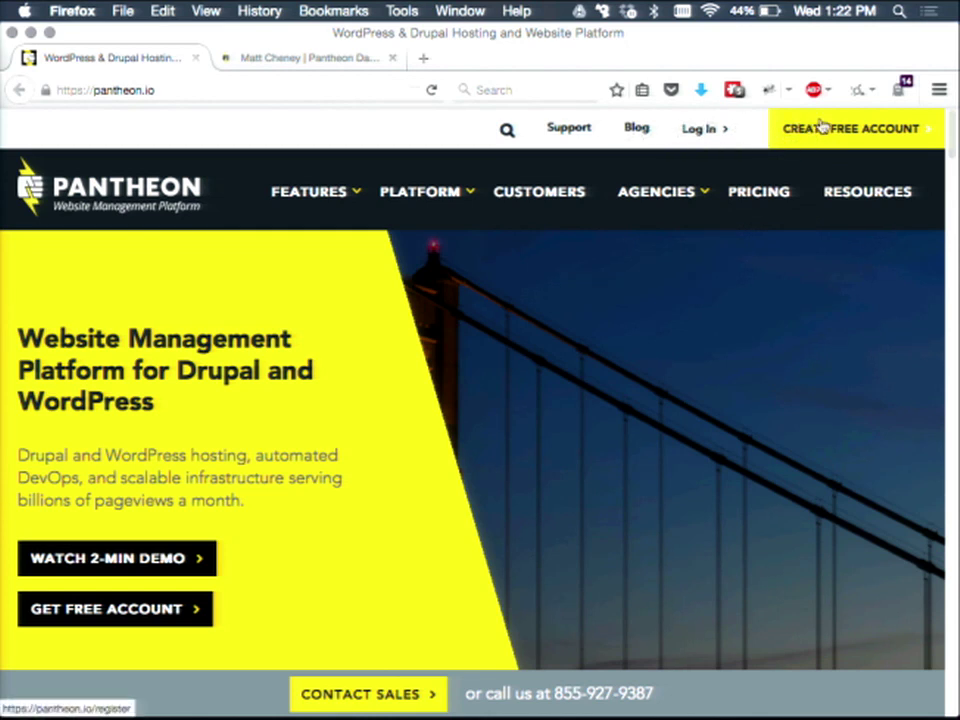
Switch to the open Pantheon dashboard, shrink the page zoom, and view the account's SSH keys
{"action": "left_click", "coordinate": [252, 60]}
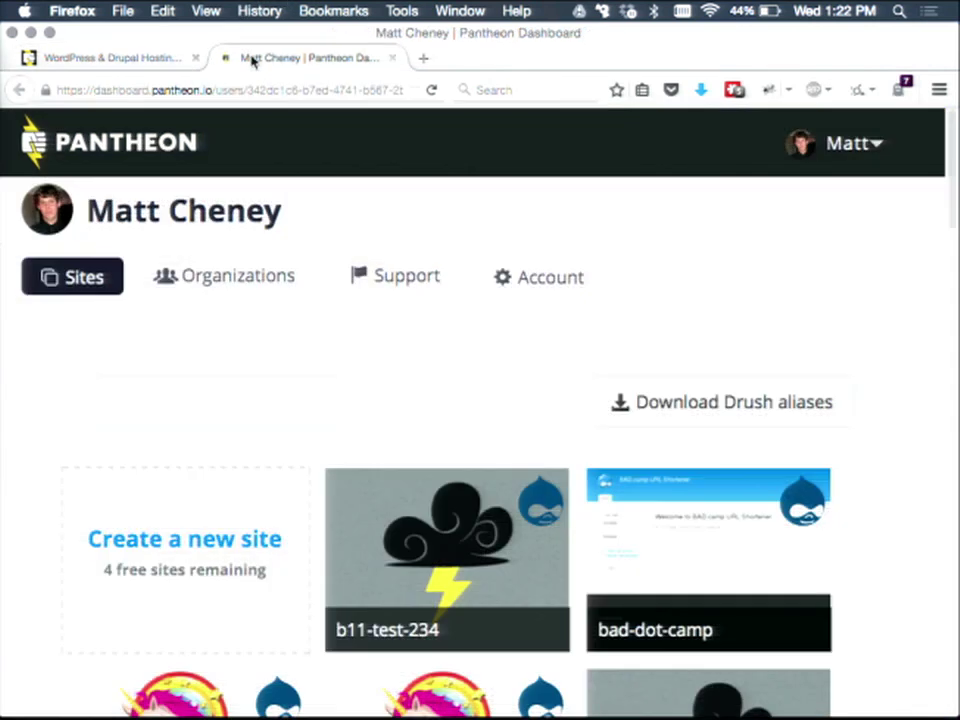
{"action": "key", "text": "super+minus"}
{"action": "key", "text": "super+minus"}
{"action": "key", "text": "super+minus"}
{"action": "key", "text": "super+minus"}
{"action": "key", "text": "super+minus"}
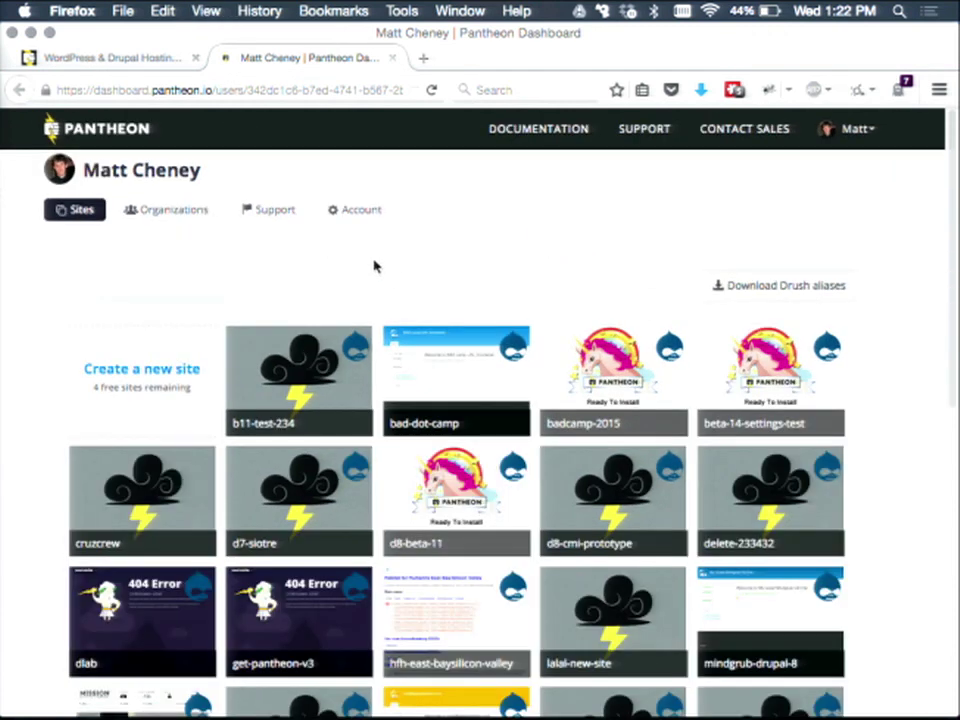
{"action": "left_click", "coordinate": [361, 213]}
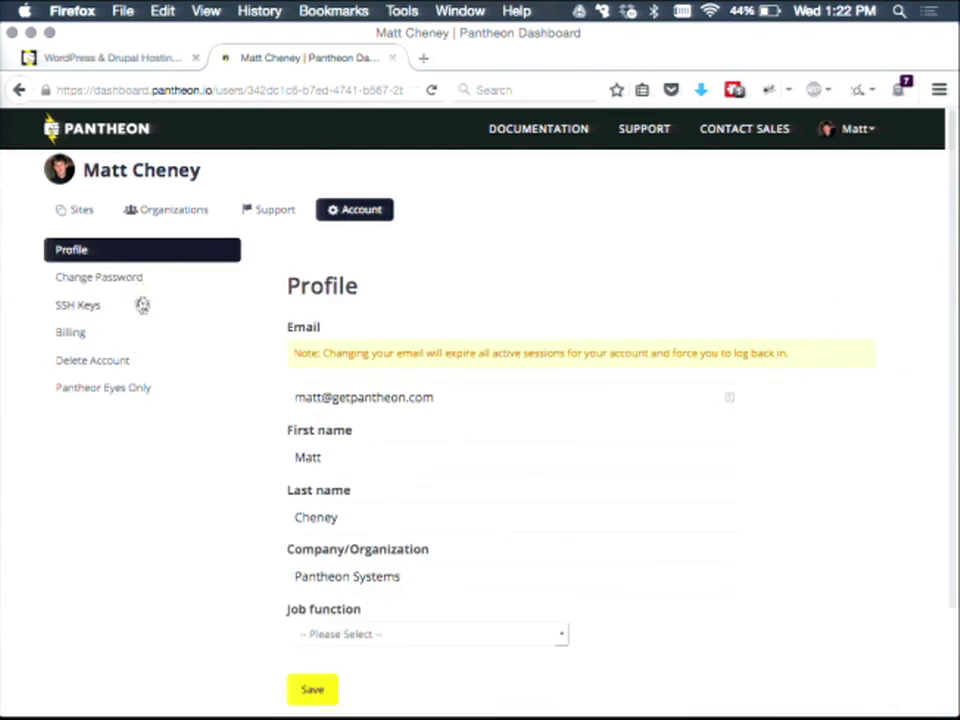
{"action": "left_click", "coordinate": [128, 306]}
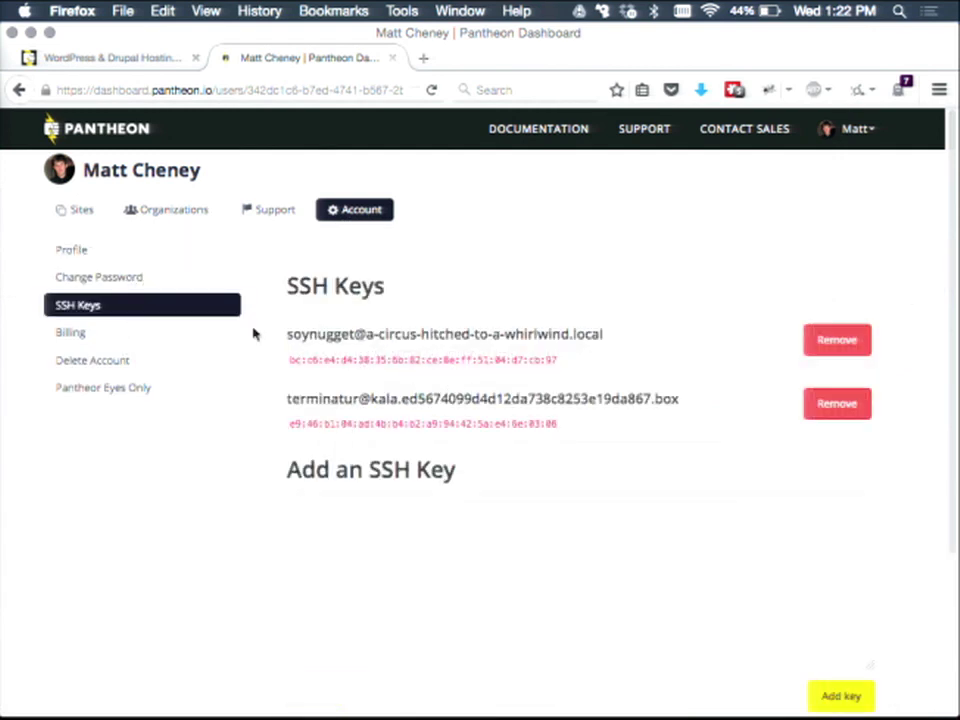
Return to the user's sites and look through the list of existing sites
{"action": "left_click", "coordinate": [92, 219]}
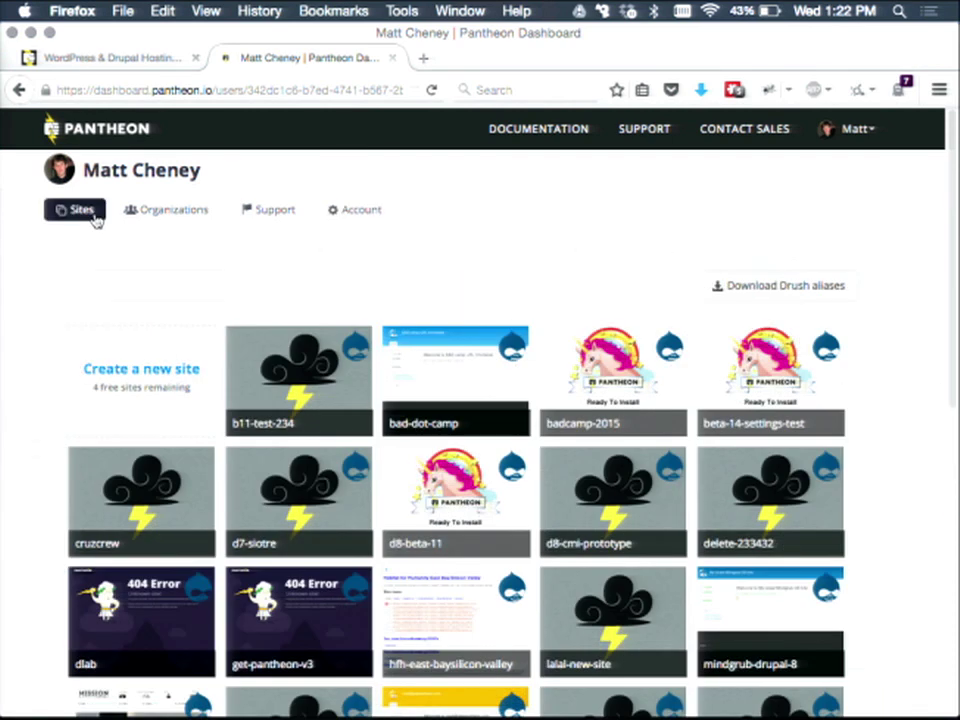
{"action": "scroll", "coordinate": [95, 219], "scroll_direction": "down", "scroll_amount": 6}
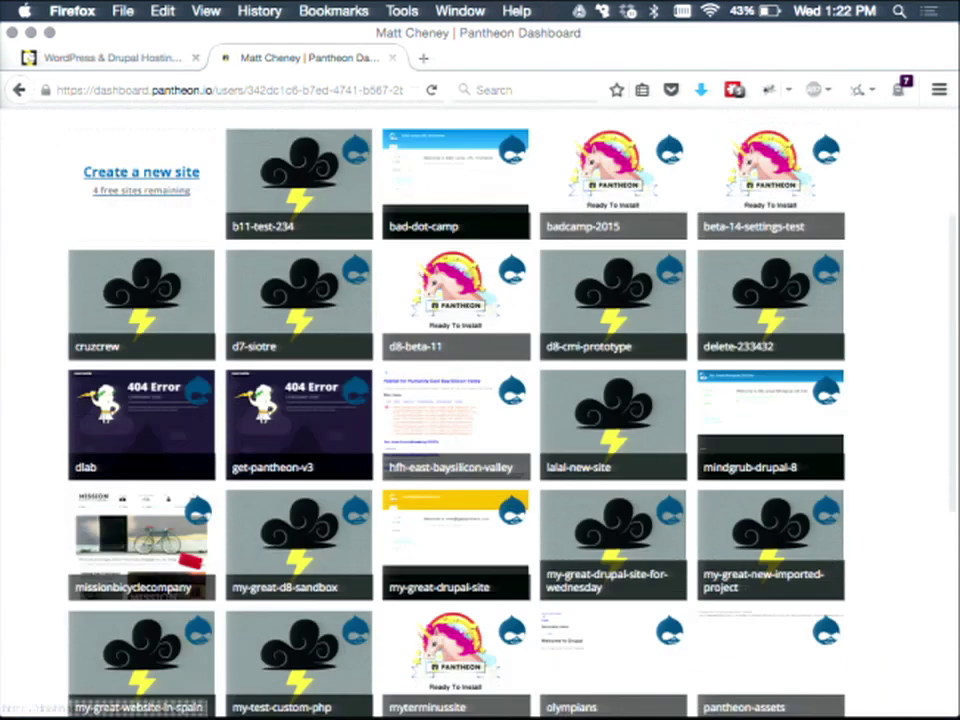
{"action": "scroll", "coordinate": [95, 219], "scroll_direction": "down", "scroll_amount": 2}
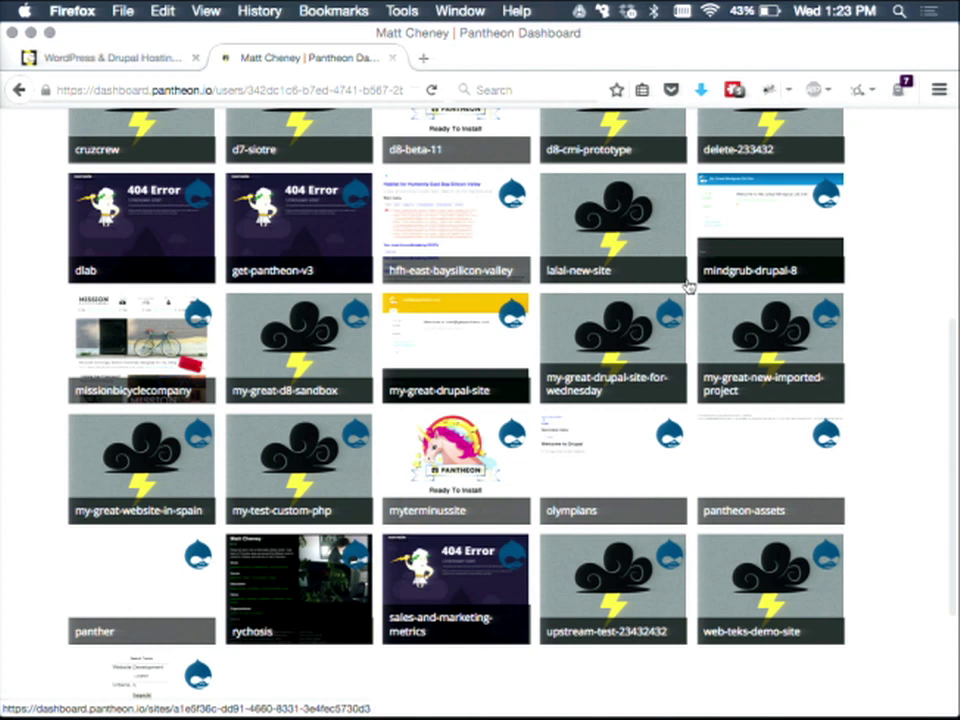
{"action": "scroll", "coordinate": [688, 287], "scroll_direction": "up", "scroll_amount": 5}
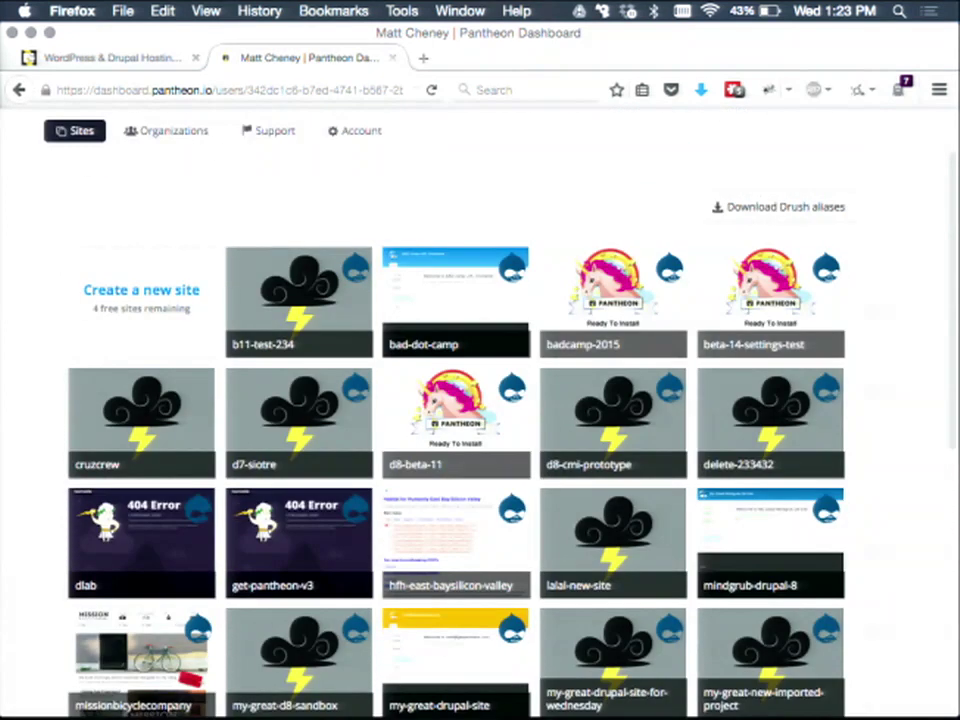
Create a new site named "This is a wonderful website" with the MMLC Partner organization affiliation
{"action": "scroll", "coordinate": [480, 420], "scroll_direction": "up", "scroll_amount": 1}
{"action": "left_click", "coordinate": [178, 345]}
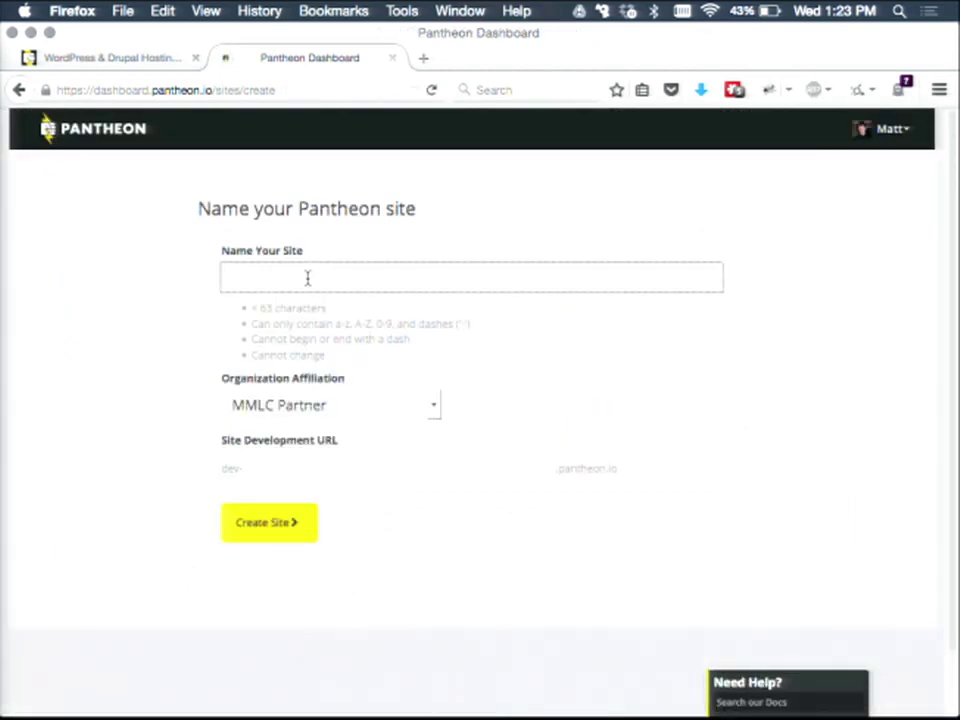
{"action": "type", "text": "This is a wo"}
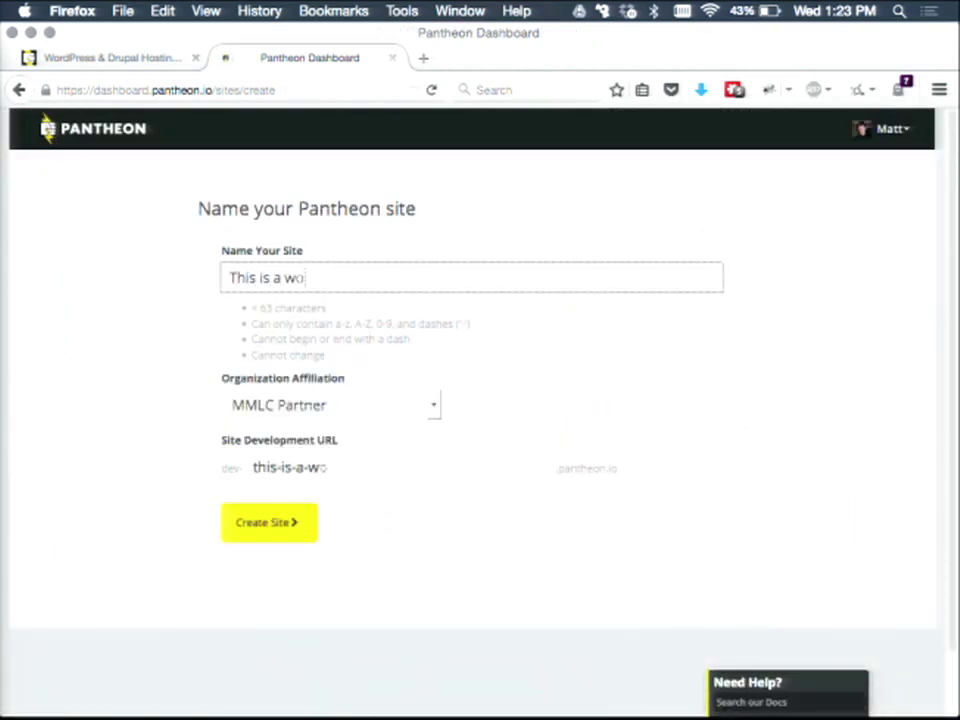
{"action": "type", "text": "nderful website"}
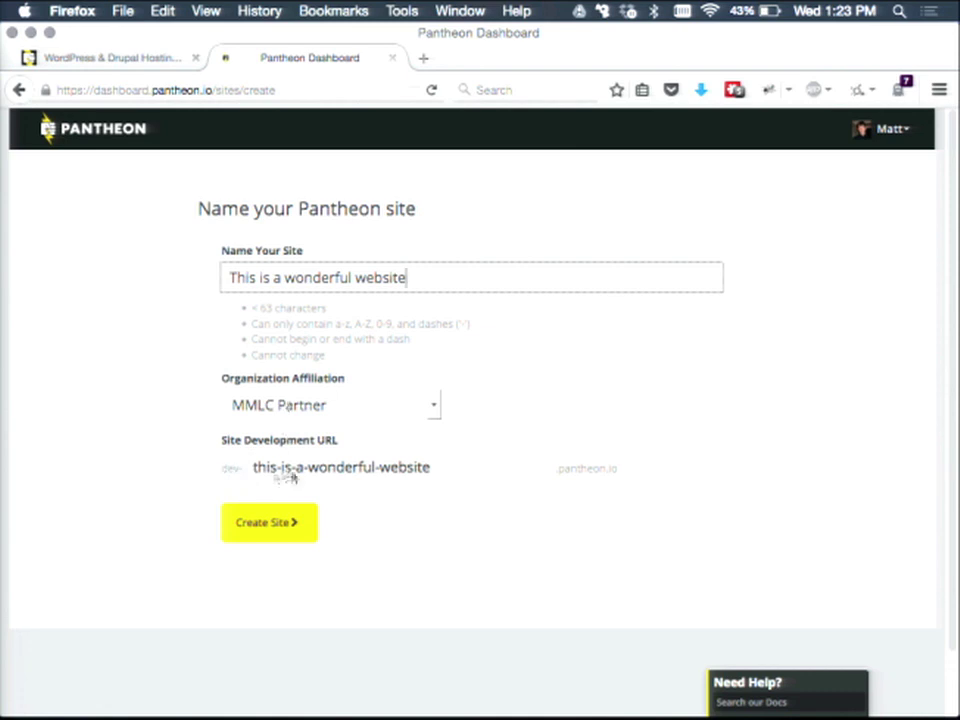
{"action": "left_click", "coordinate": [250, 523]}
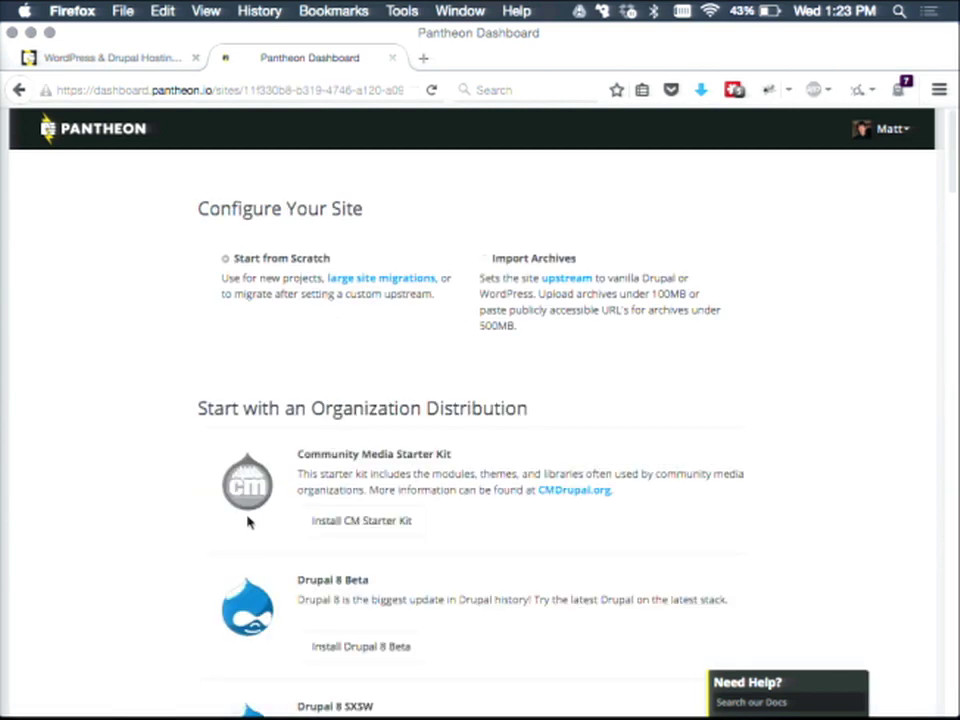
Install Drupal 7 on the new site and go to its site dashboard once installation completes
{"action": "scroll", "coordinate": [249, 521], "scroll_direction": "down", "scroll_amount": 20}
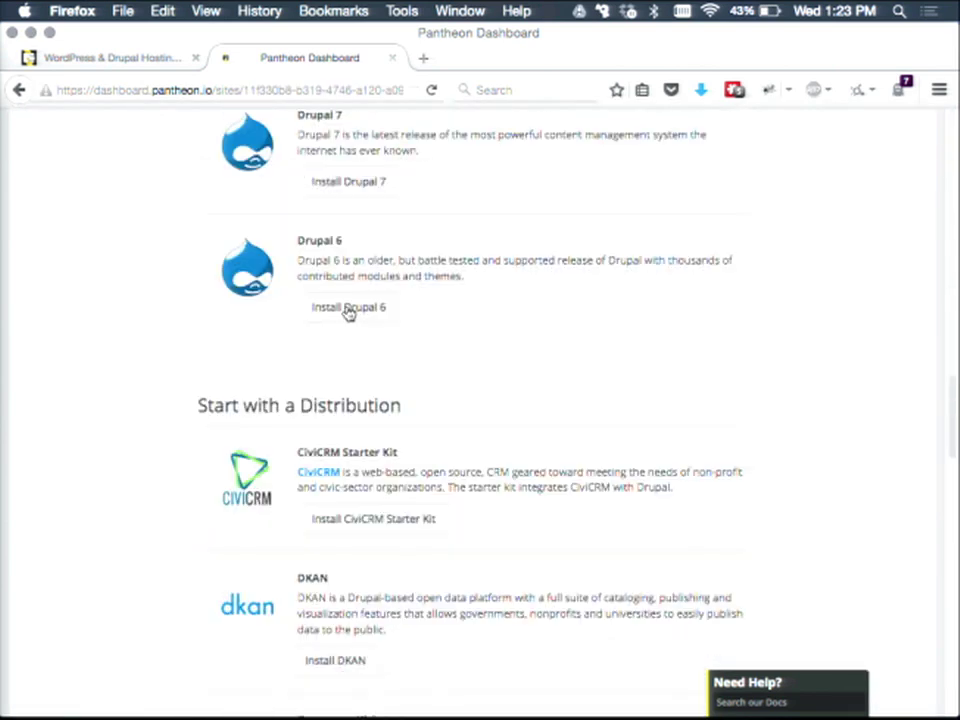
{"action": "left_click", "coordinate": [359, 185]}
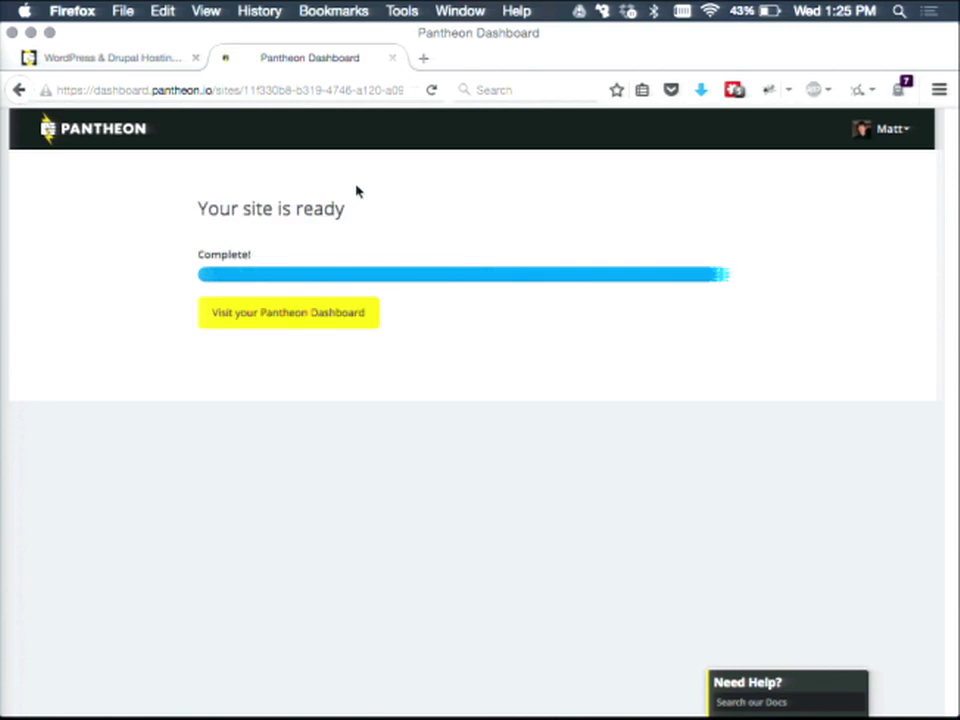
{"action": "left_click", "coordinate": [286, 327]}
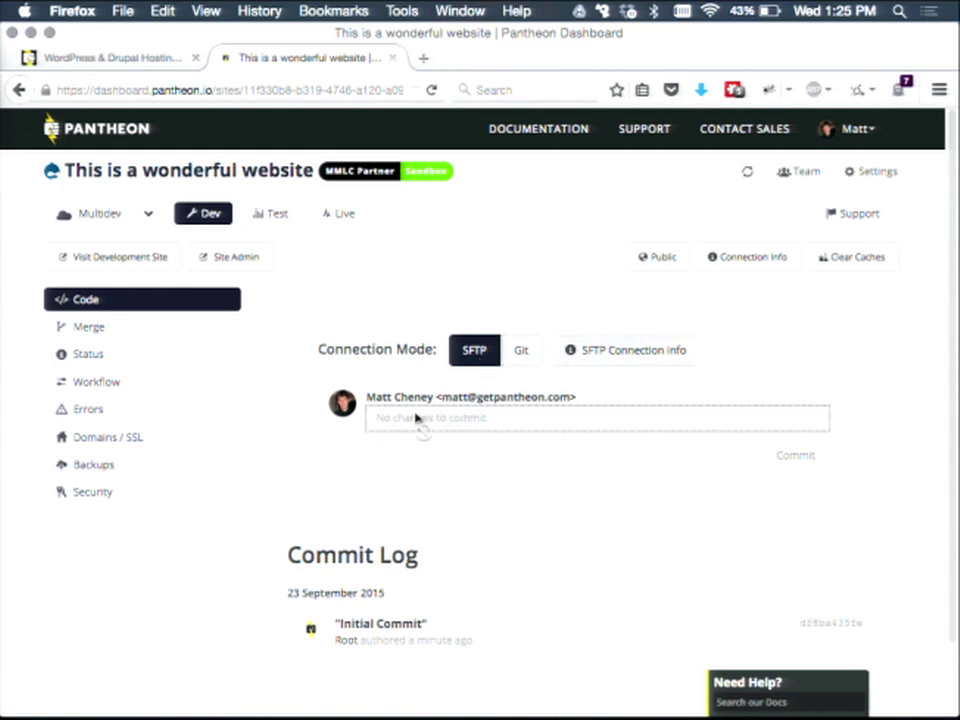
Examine the Dev environment's SFTP connection instructions and its full Git, database and SFTP connection info
{"action": "left_click", "coordinate": [630, 358]}
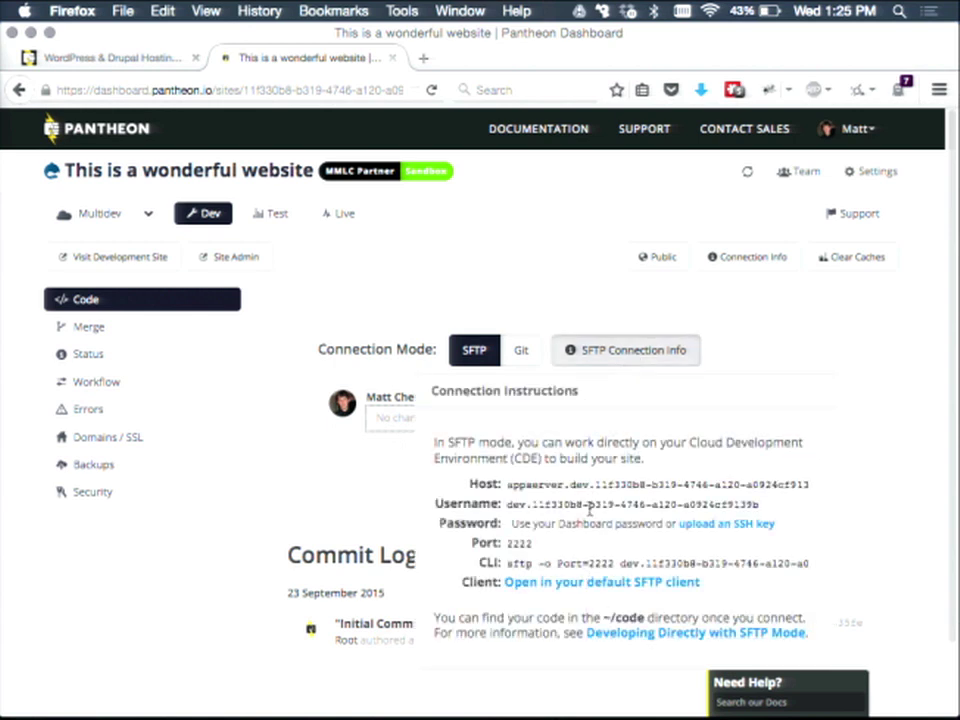
{"action": "left_click", "coordinate": [618, 350]}
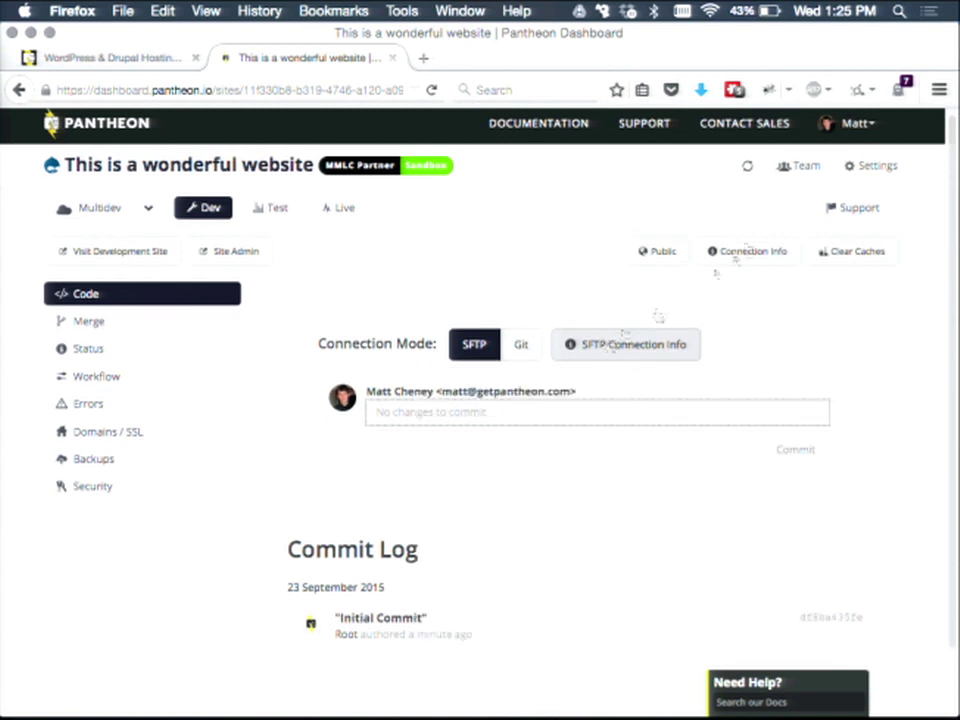
{"action": "left_click", "coordinate": [748, 256]}
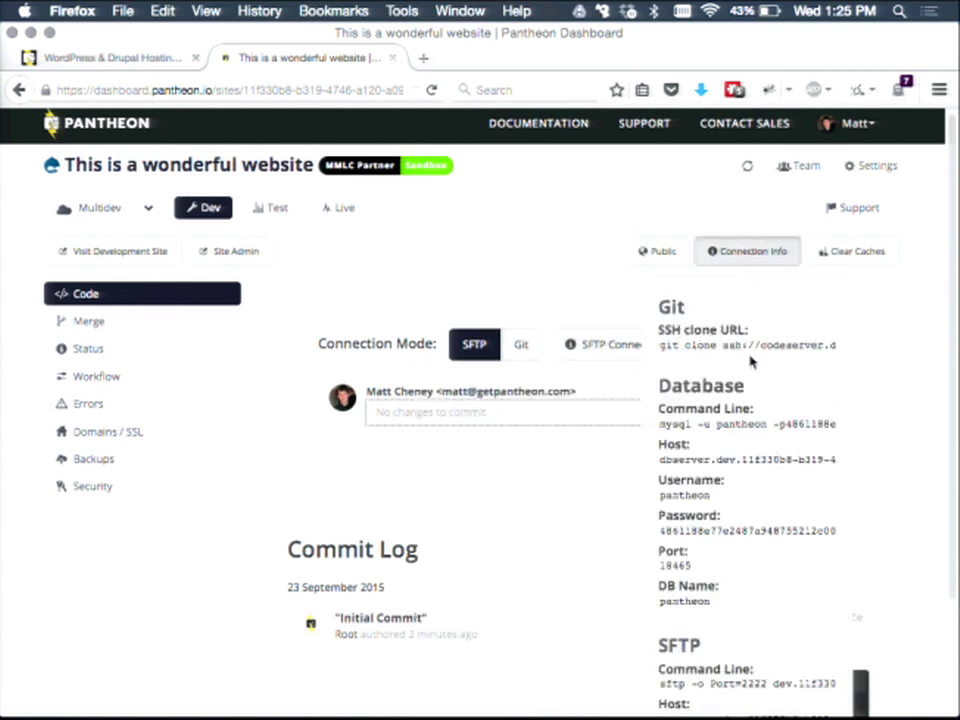
{"action": "left_click", "coordinate": [770, 424]}
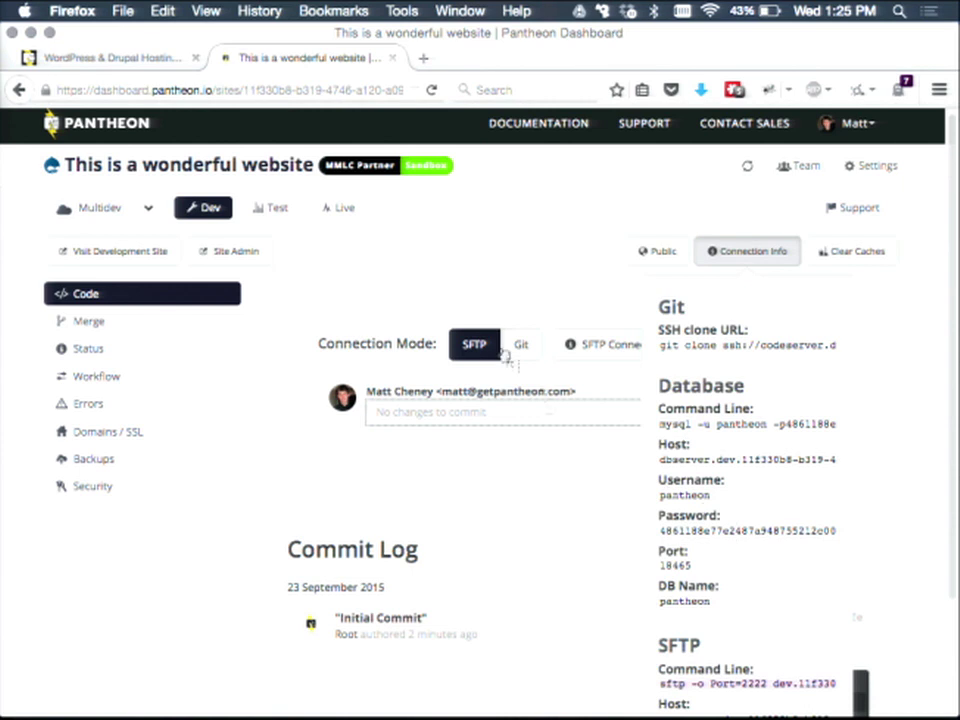
{"action": "left_click", "coordinate": [509, 263]}
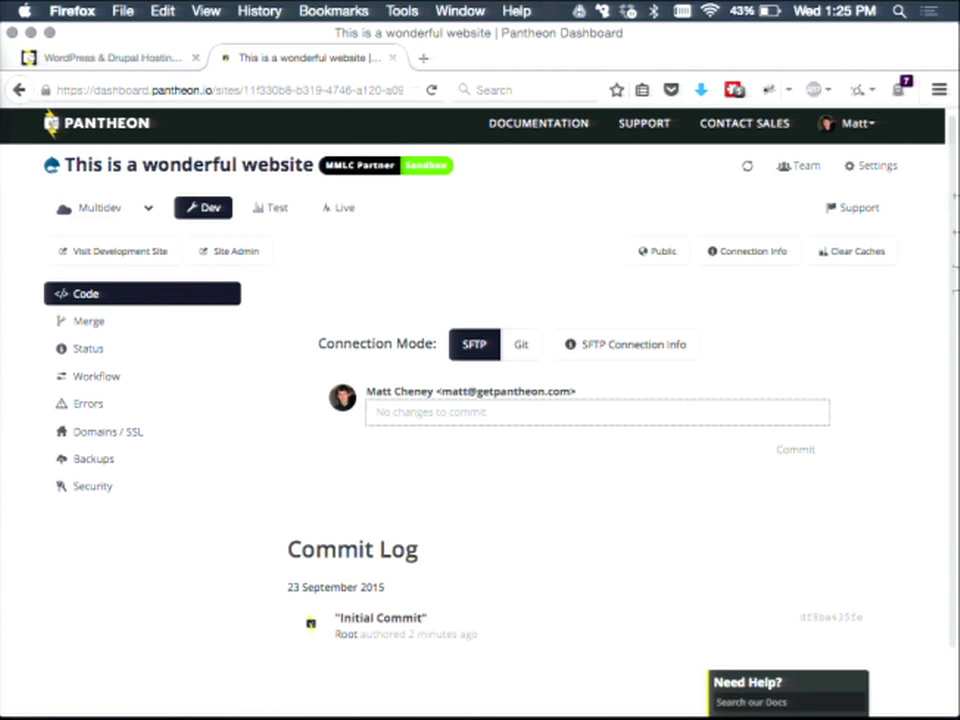
Add a colleague to the site's team by entering their e-mail address, and close the team settings
{"action": "left_click", "coordinate": [805, 167]}
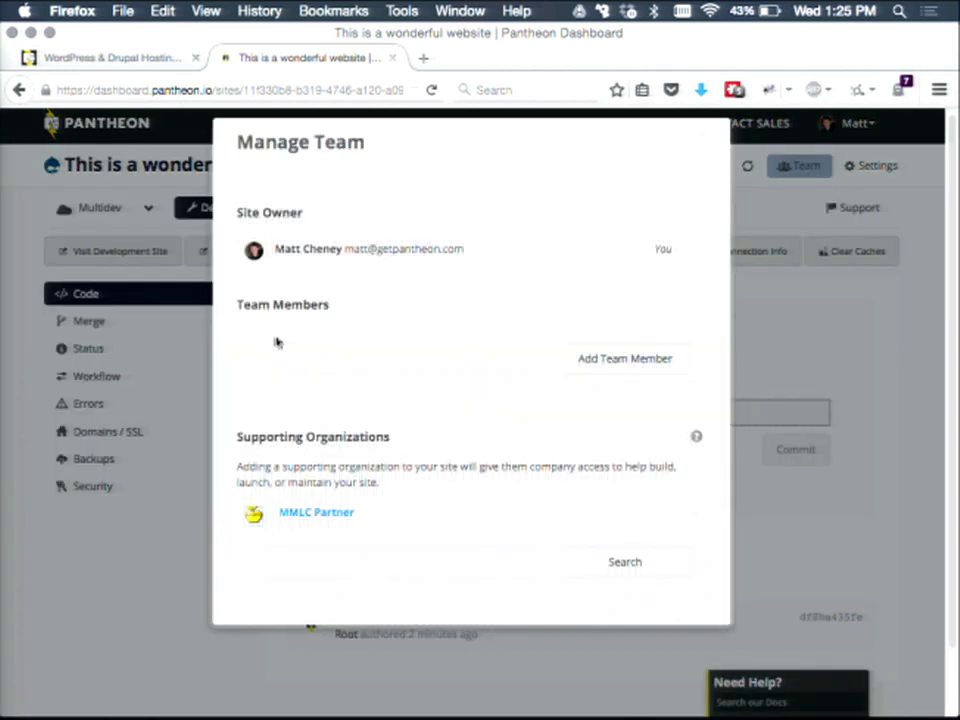
{"action": "left_click", "coordinate": [274, 358]}
{"action": "type", "text": "dwayne"}
{"action": "key", "text": "Down"}
{"action": "key", "text": "Return"}
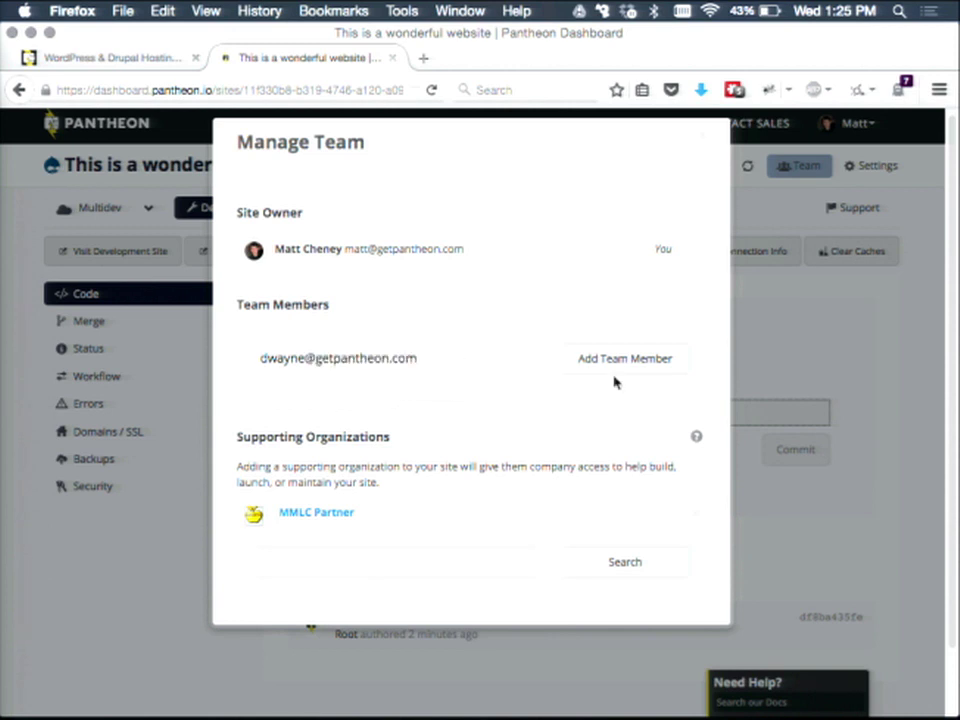
{"action": "left_click", "coordinate": [600, 370]}
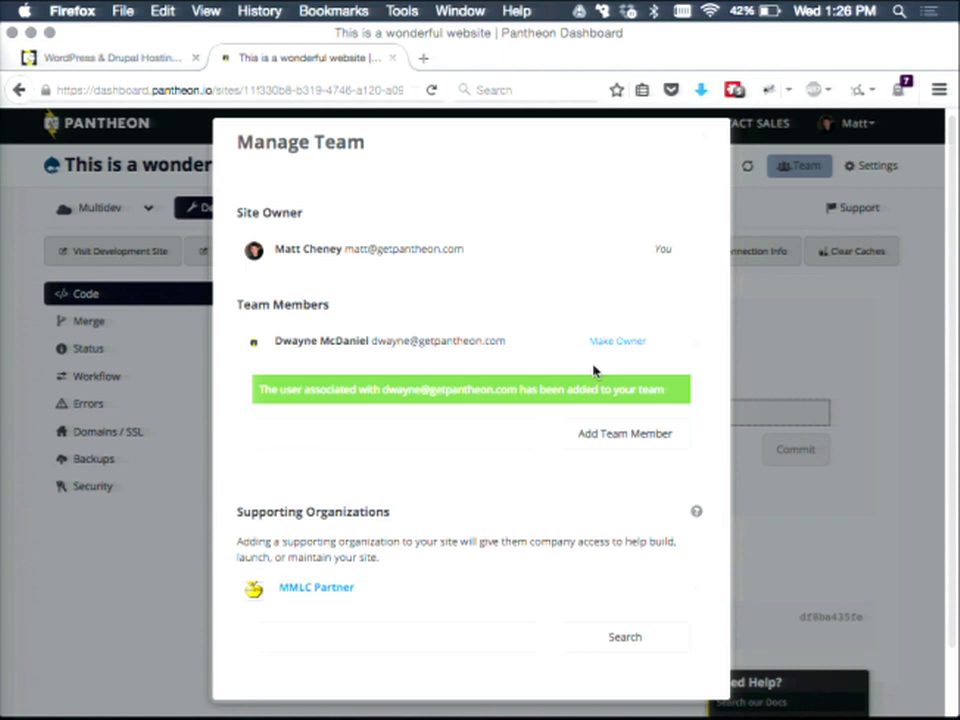
{"action": "left_click", "coordinate": [705, 136]}
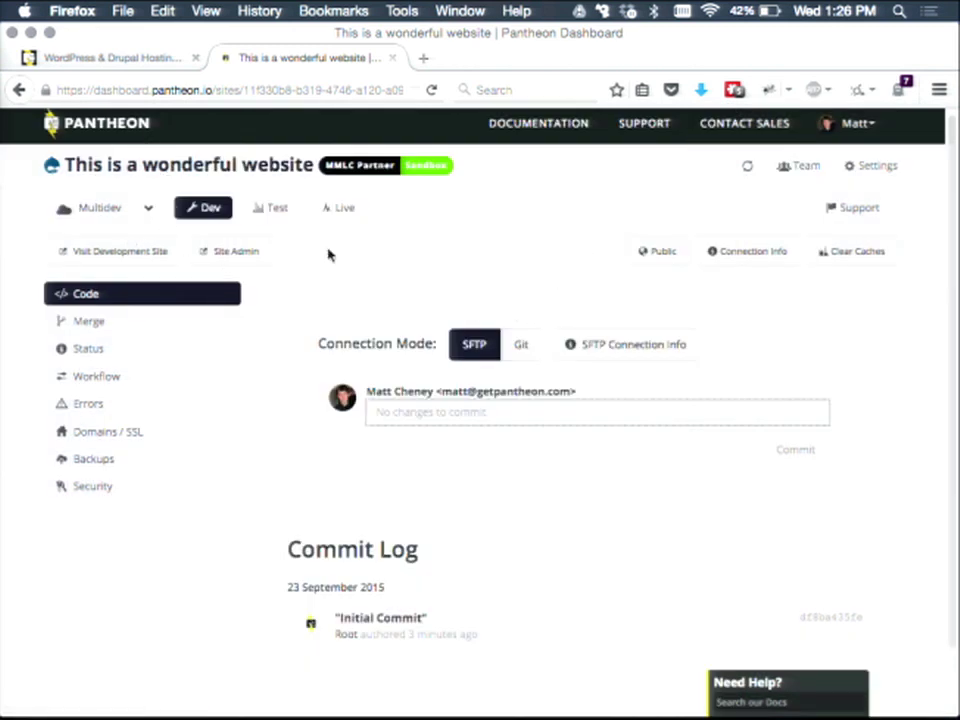
Go back to the user dashboard, open the MMLC organization and show its people
{"action": "left_click", "coordinate": [82, 131]}
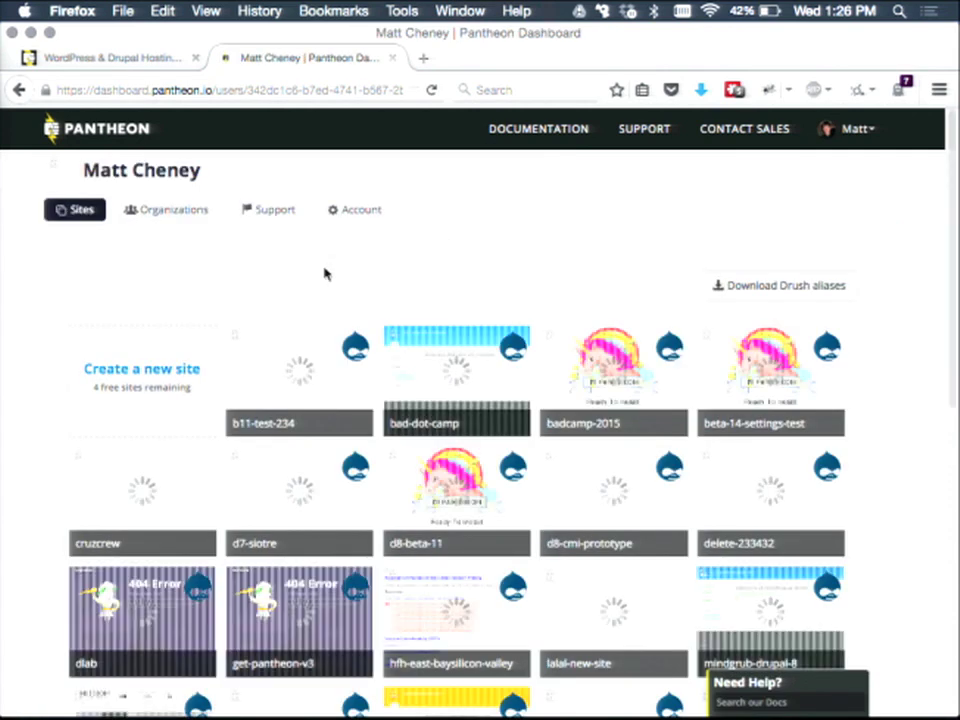
{"action": "left_click", "coordinate": [193, 222]}
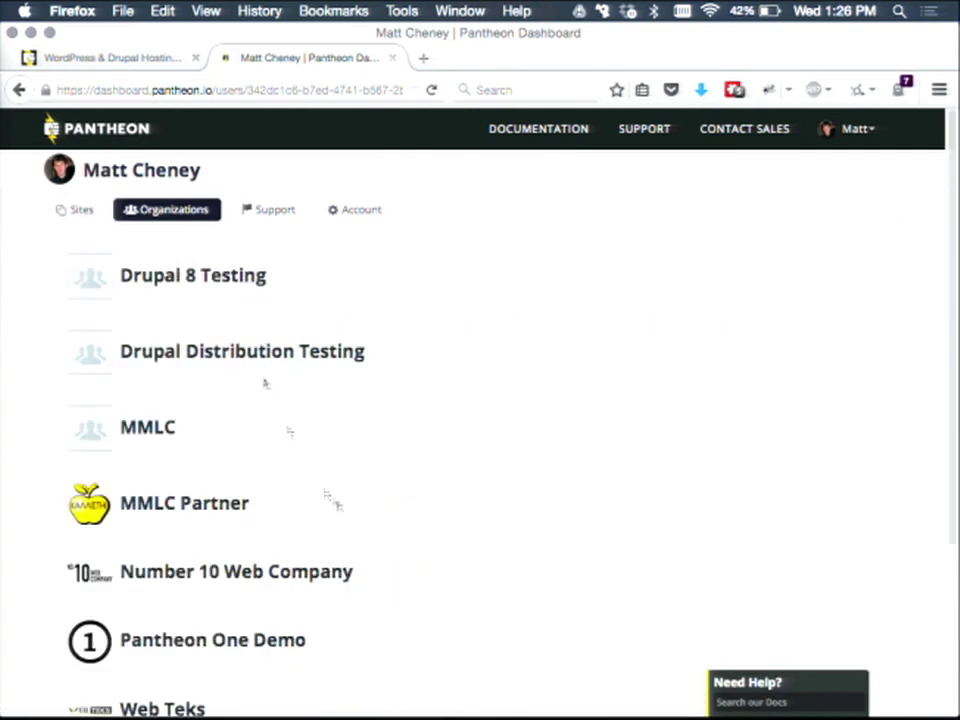
{"action": "left_click", "coordinate": [138, 438]}
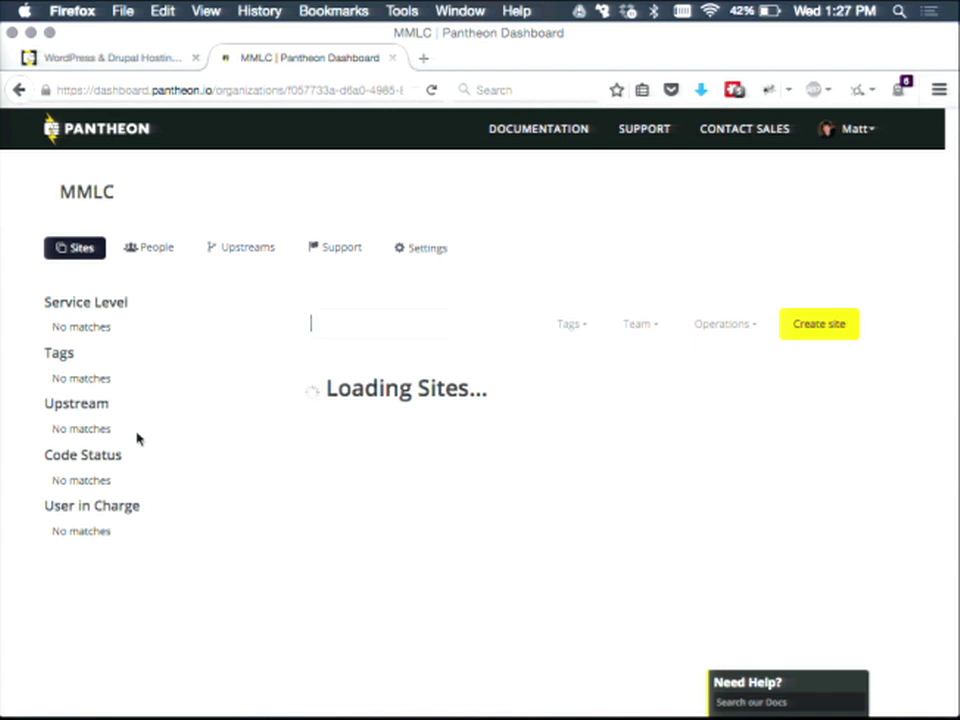
{"action": "left_click", "coordinate": [143, 257]}
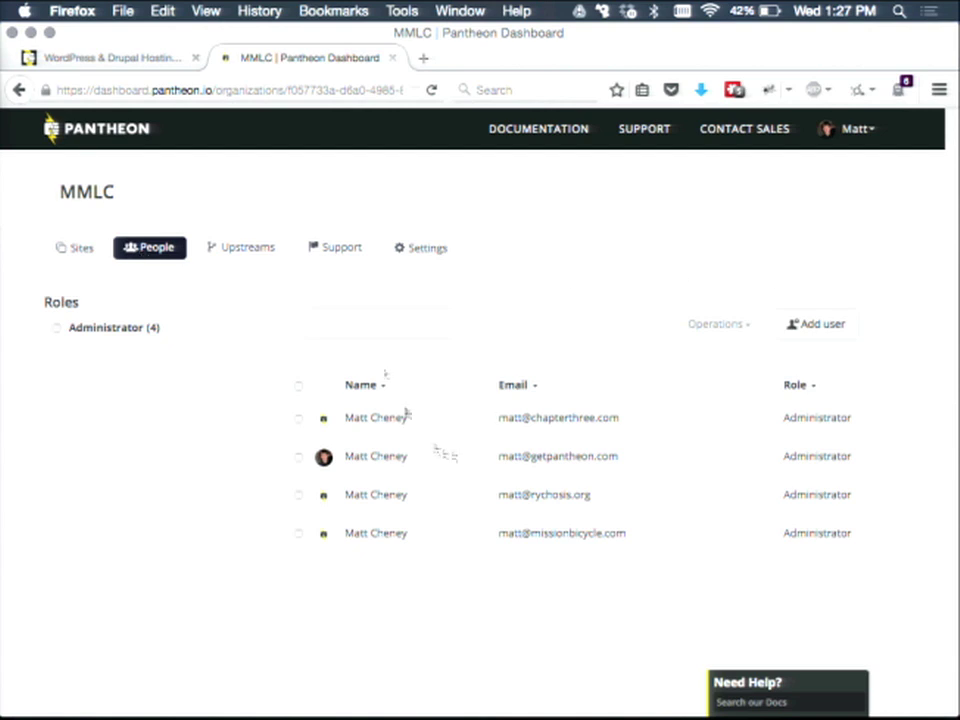
Examine the user roles and their permissions in MMLC's add-user form, and close it without adding anyone
{"action": "left_click", "coordinate": [834, 320]}
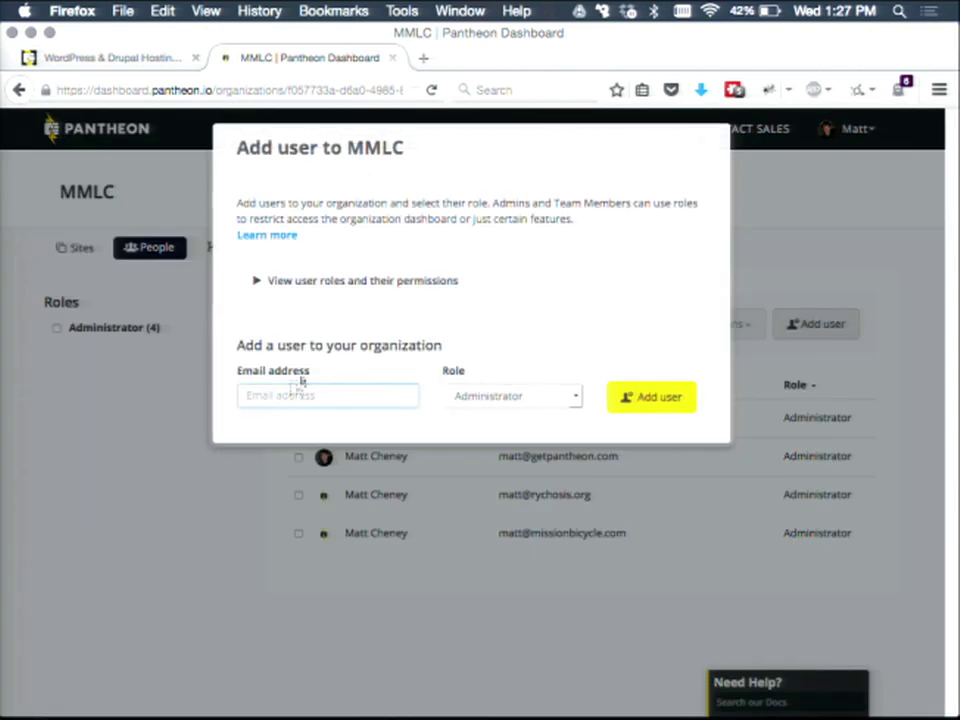
{"action": "left_click", "coordinate": [481, 394]}
{"action": "left_click", "coordinate": [480, 390]}
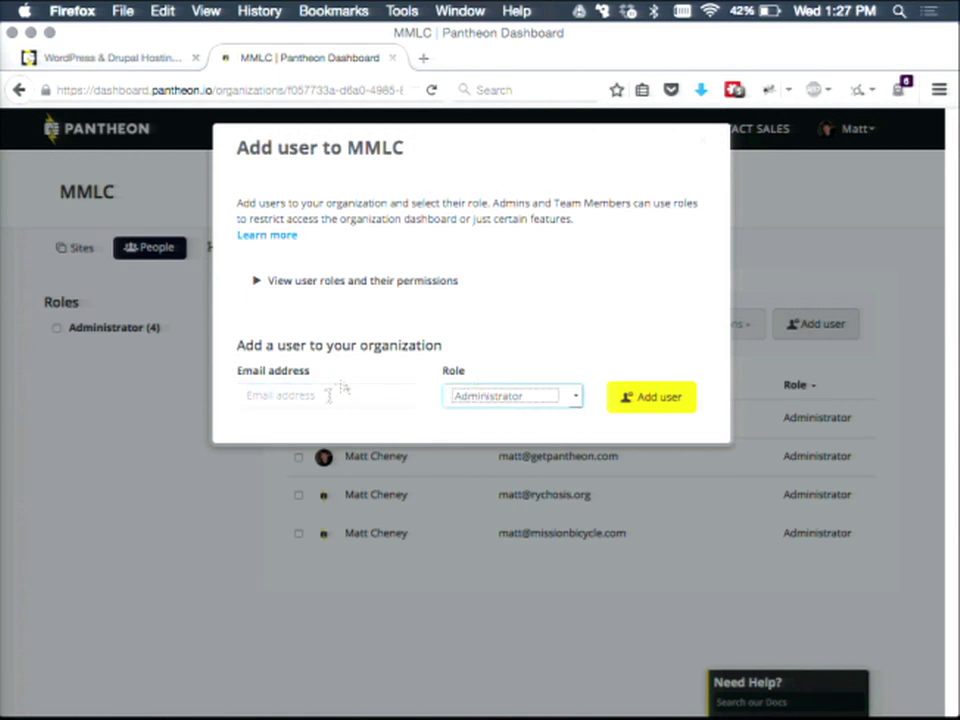
{"action": "left_click", "coordinate": [275, 281]}
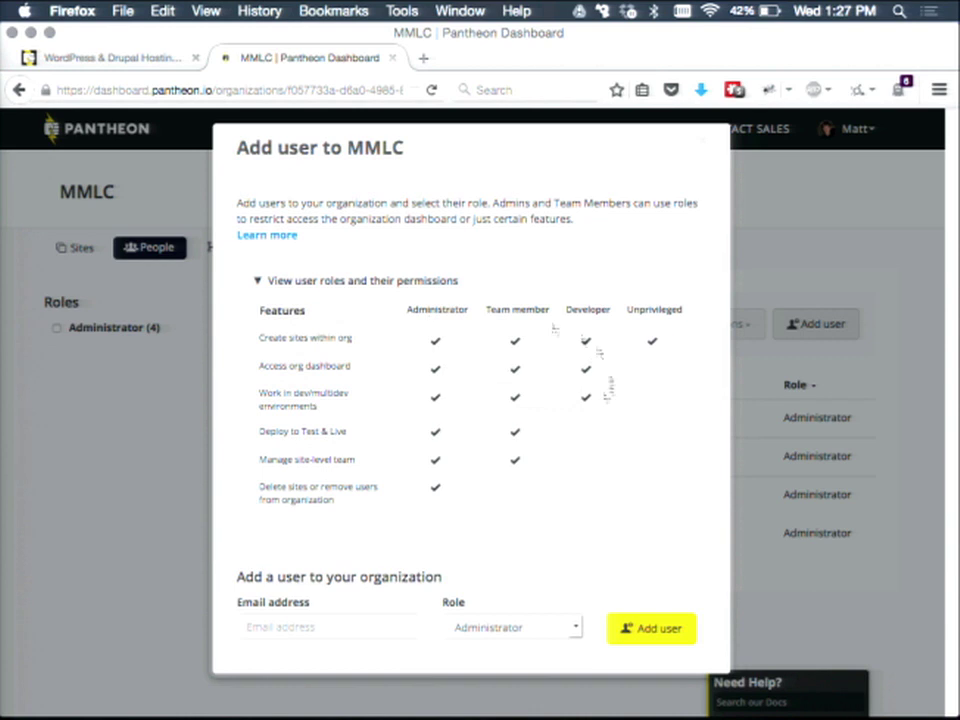
{"action": "left_click", "coordinate": [702, 146]}
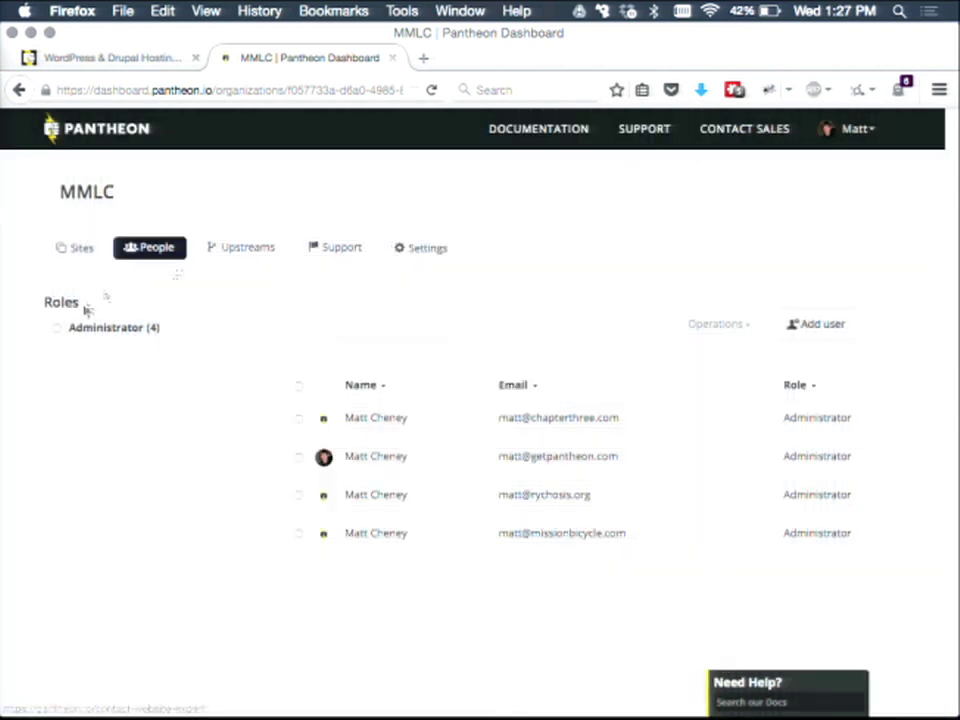
Show the MMLC organization's sites and filter them by the Friends tag
{"action": "left_click", "coordinate": [80, 250]}
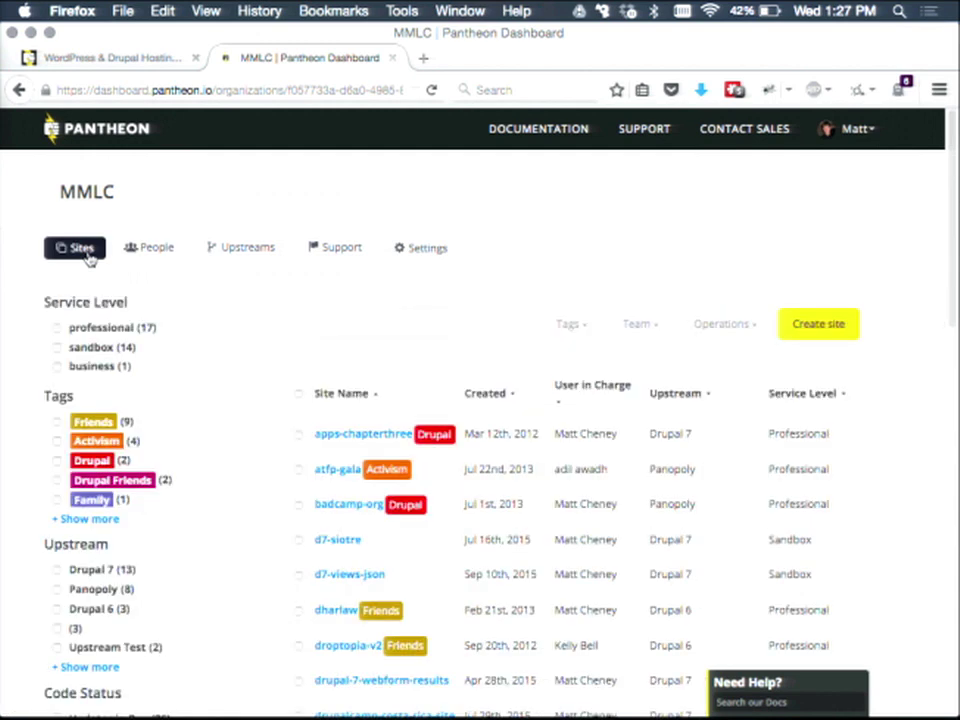
{"action": "scroll", "coordinate": [88, 258], "scroll_direction": "down", "scroll_amount": 3}
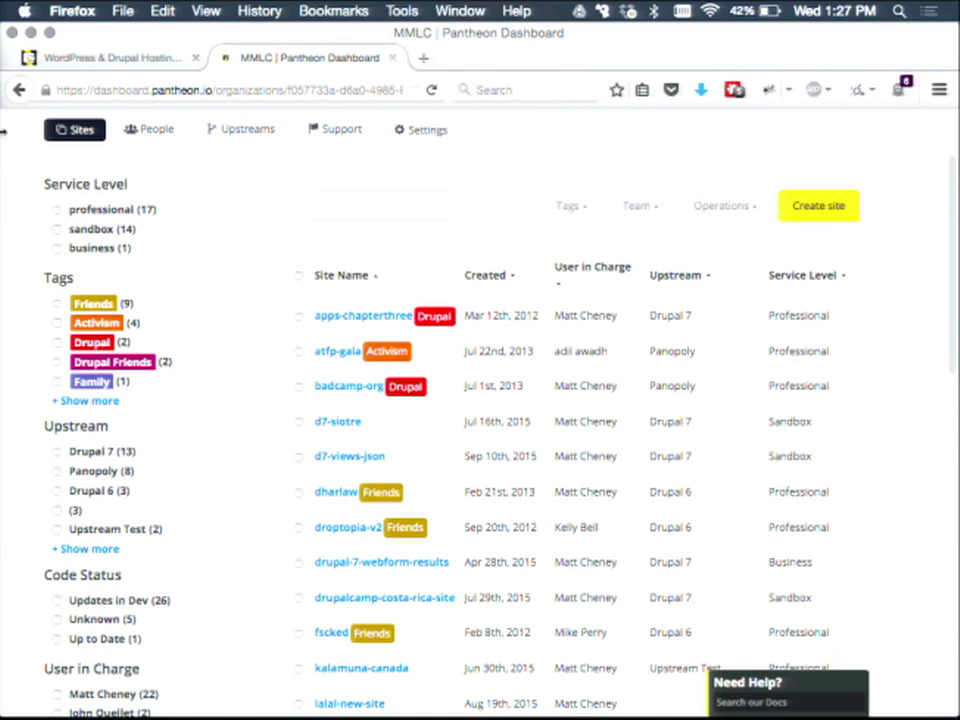
{"action": "left_click", "coordinate": [55, 310]}
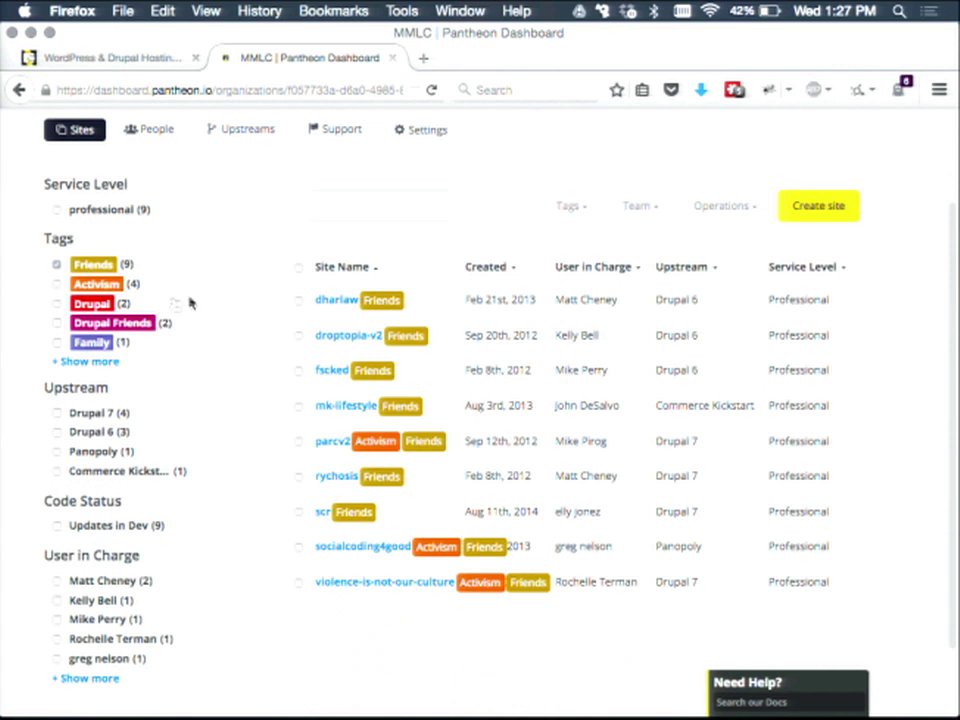
Clear the Friends filter, filter the sites by the Drupal tag and by business service level, clearing each filter again
{"action": "left_click", "coordinate": [56, 264]}
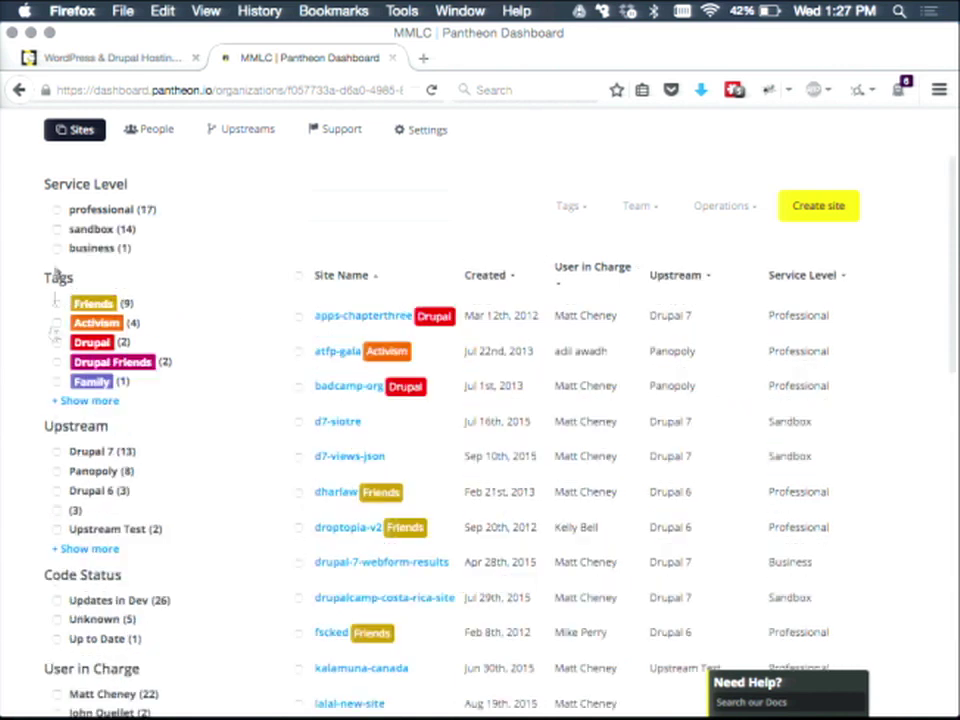
{"action": "left_click", "coordinate": [57, 344]}
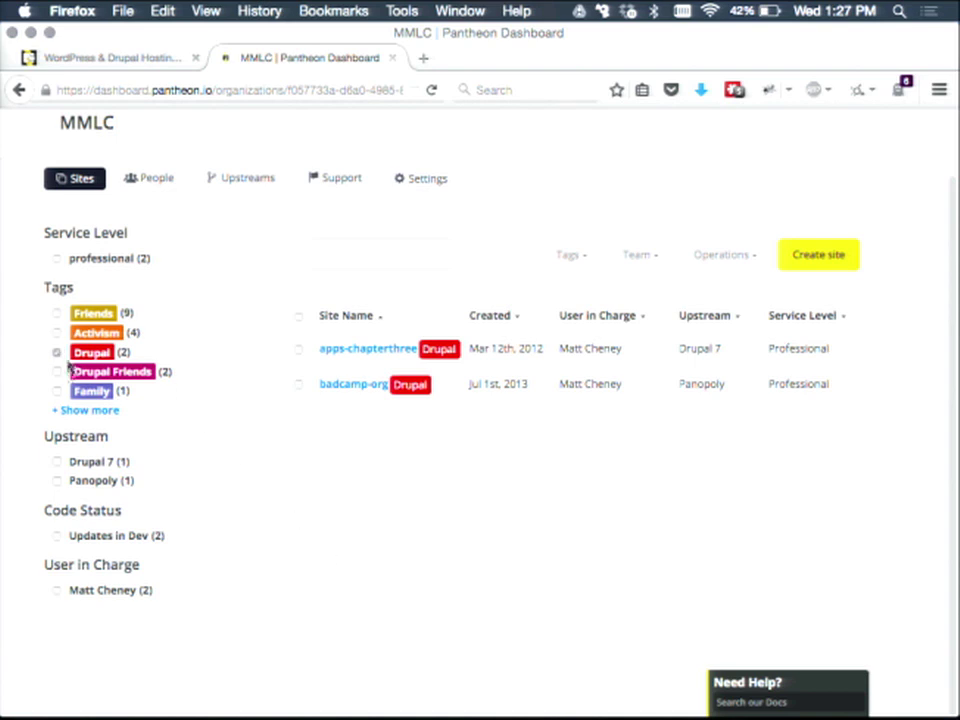
{"action": "left_click", "coordinate": [57, 353]}
{"action": "left_click", "coordinate": [57, 279]}
{"action": "left_click", "coordinate": [57, 279]}
{"action": "left_click", "coordinate": [56, 297]}
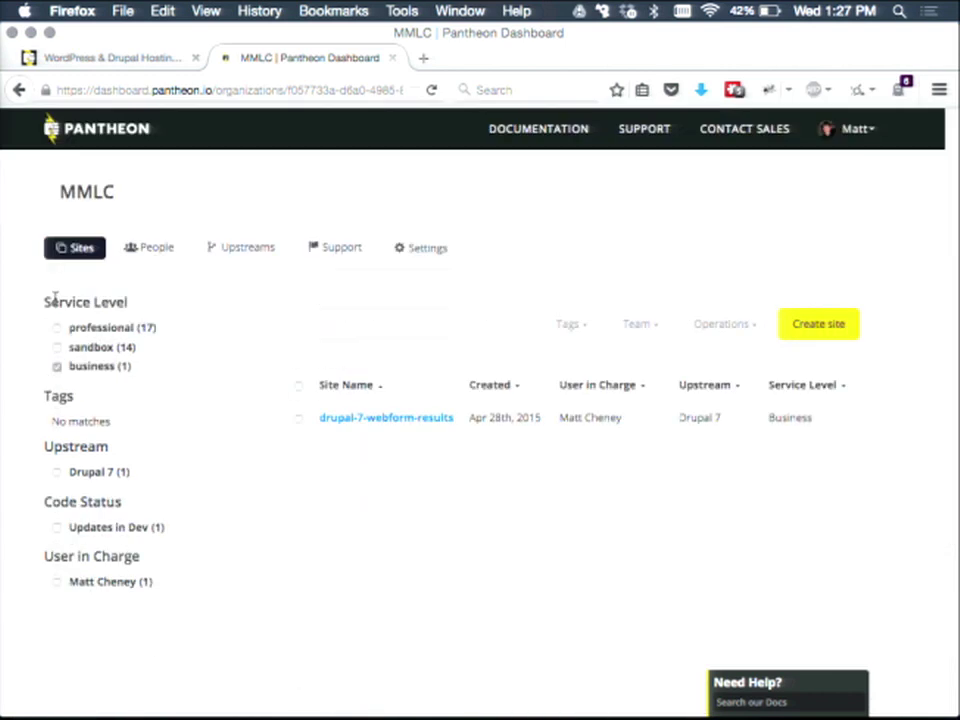
{"action": "left_click", "coordinate": [57, 367]}
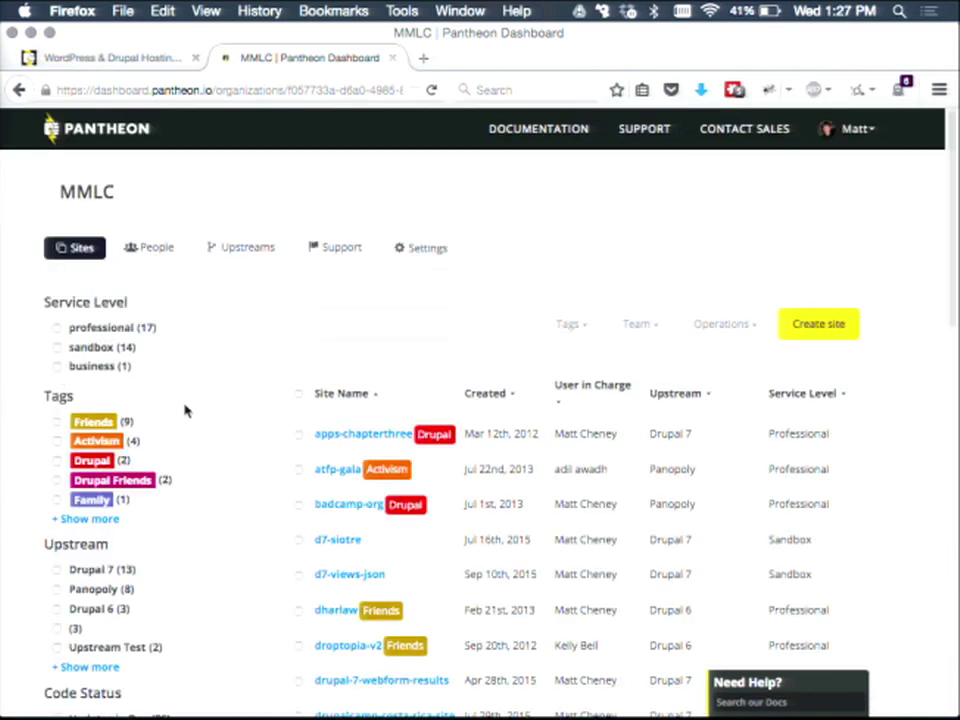
Filter the MMLC sites by the code status Updates in Dev
{"action": "scroll", "coordinate": [185, 410], "scroll_direction": "down", "scroll_amount": 2}
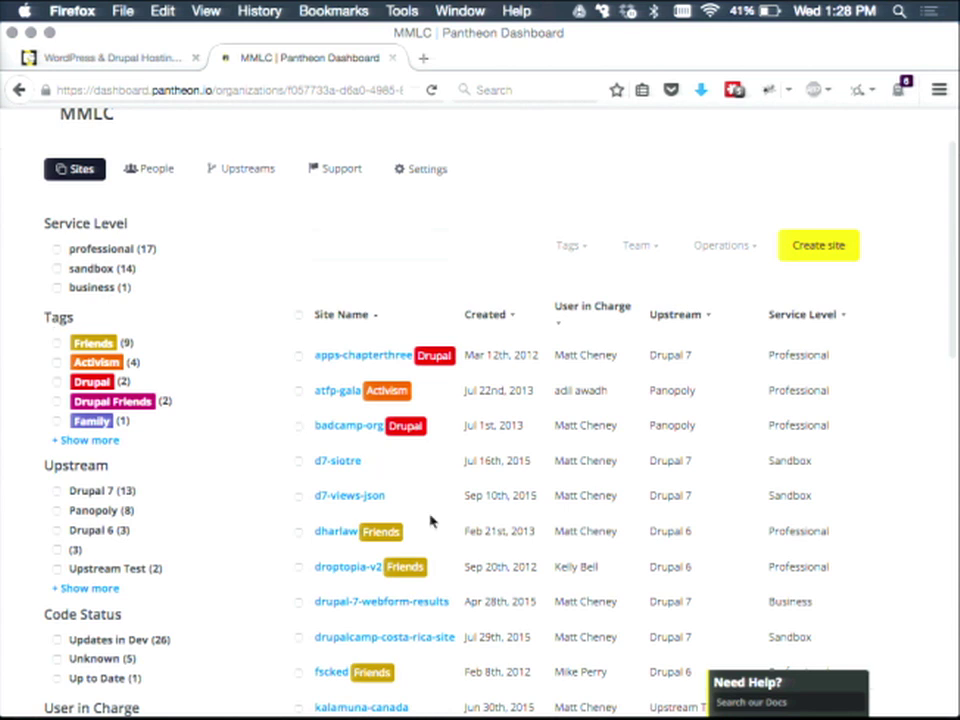
{"action": "scroll", "coordinate": [432, 521], "scroll_direction": "down", "scroll_amount": 2}
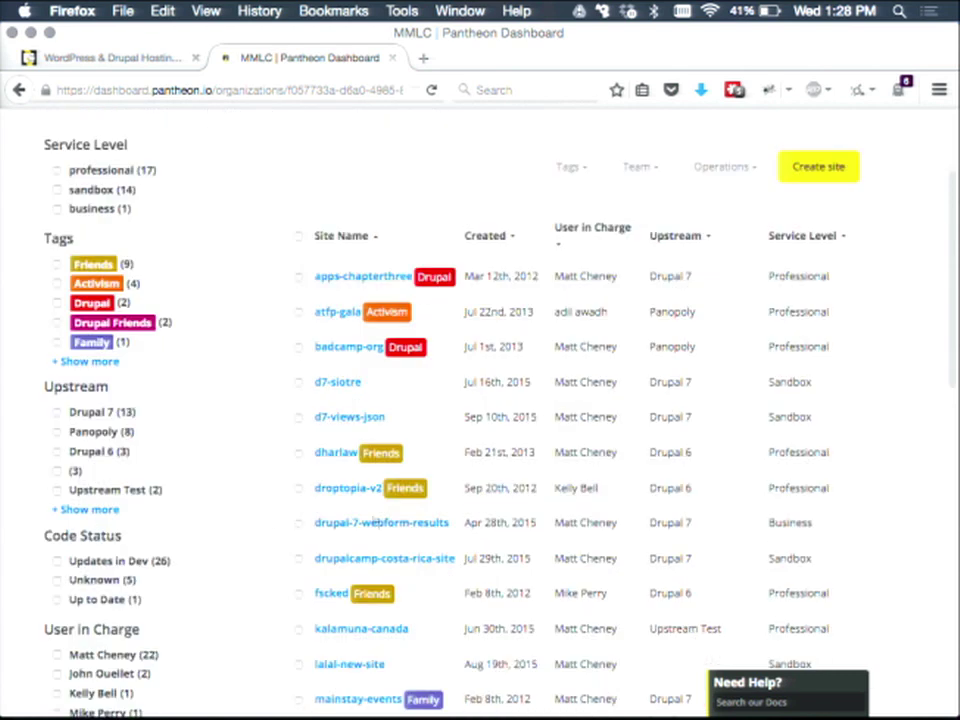
{"action": "left_click", "coordinate": [128, 562]}
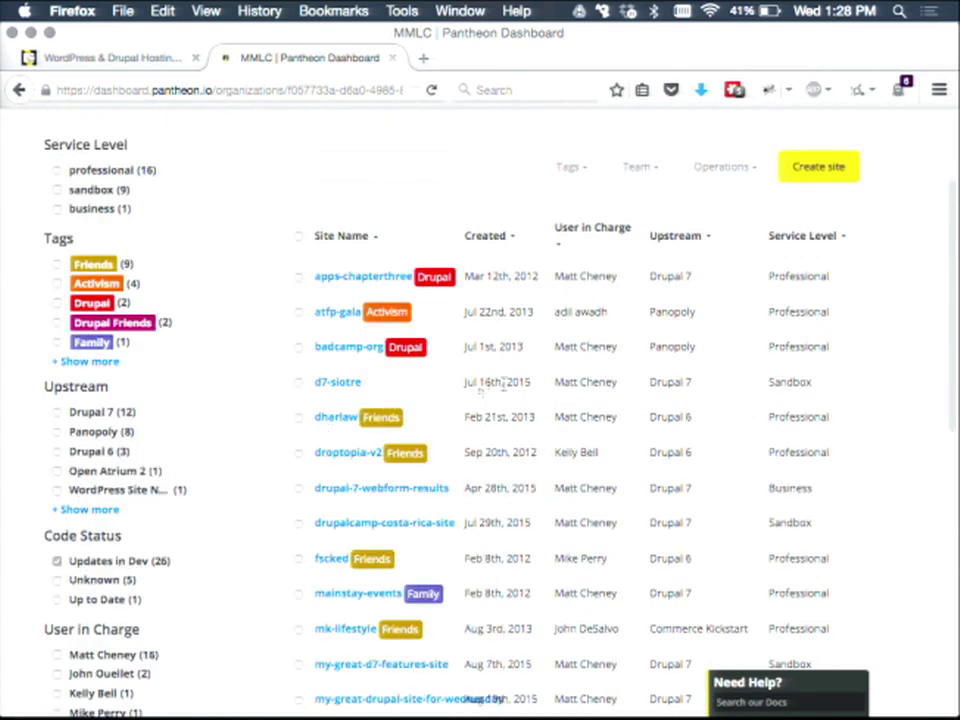
Open the badcamp-org site's dashboard and apply the available upstream updates to its Dev environment, running update.php after the pull
{"action": "left_click", "coordinate": [370, 350]}
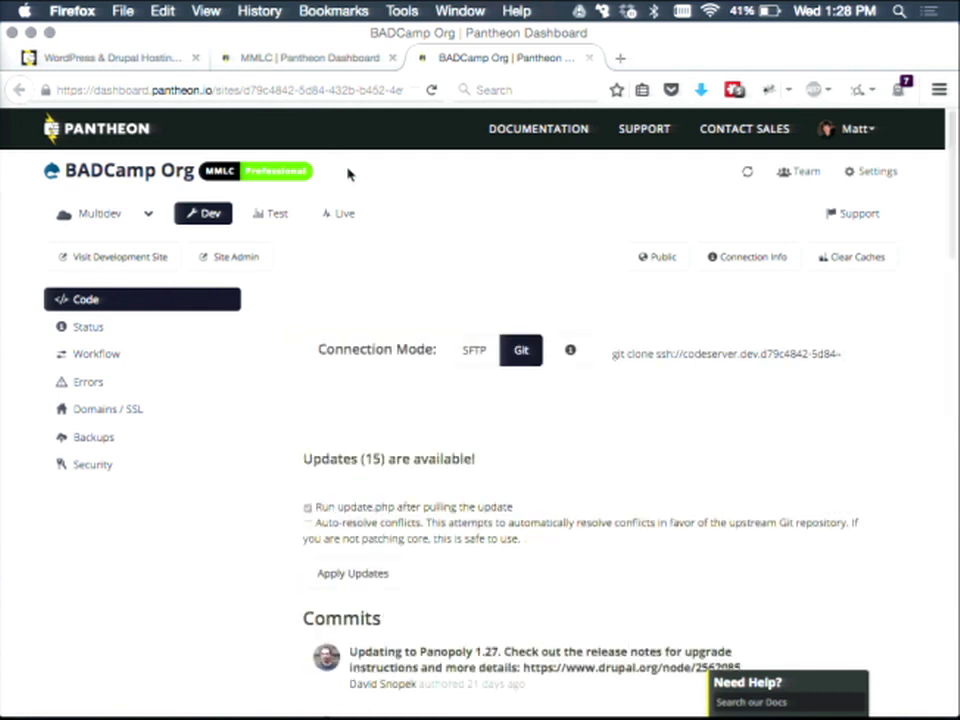
{"action": "scroll", "coordinate": [348, 174], "scroll_direction": "down", "scroll_amount": 3}
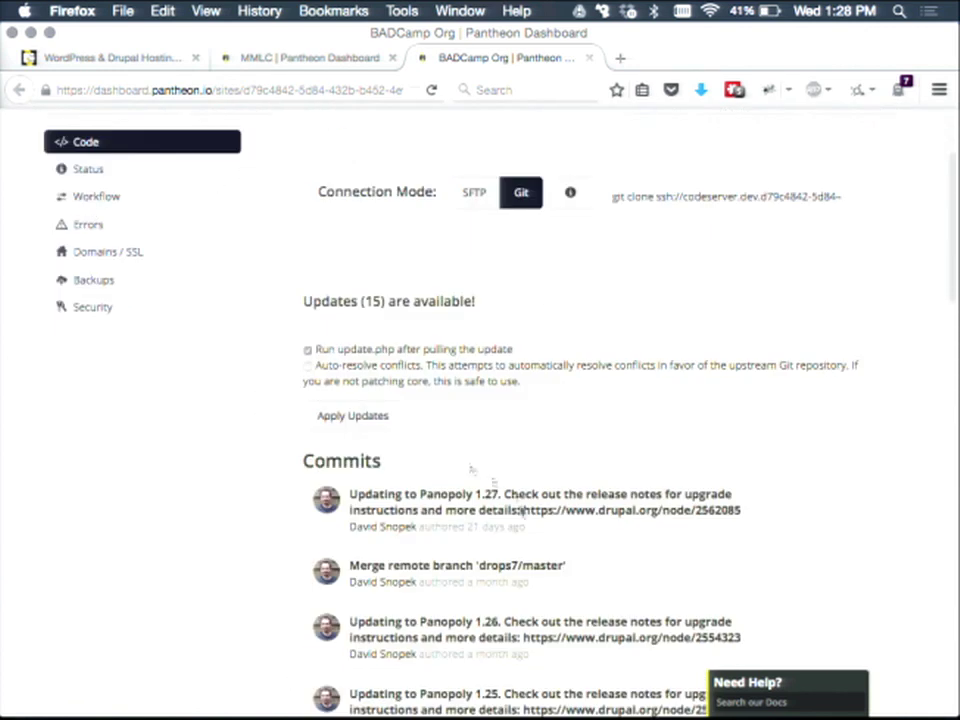
{"action": "left_click", "coordinate": [358, 420]}
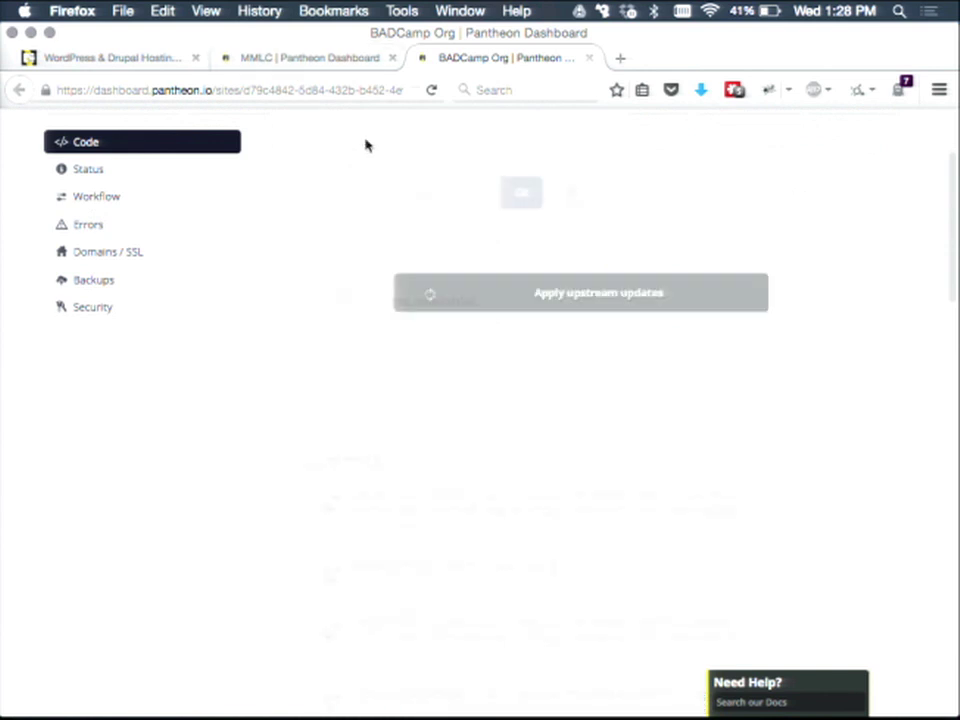
Return to the MMLC site list and add the tag BADCamp to the badcamp-org site
{"action": "left_click", "coordinate": [286, 57]}
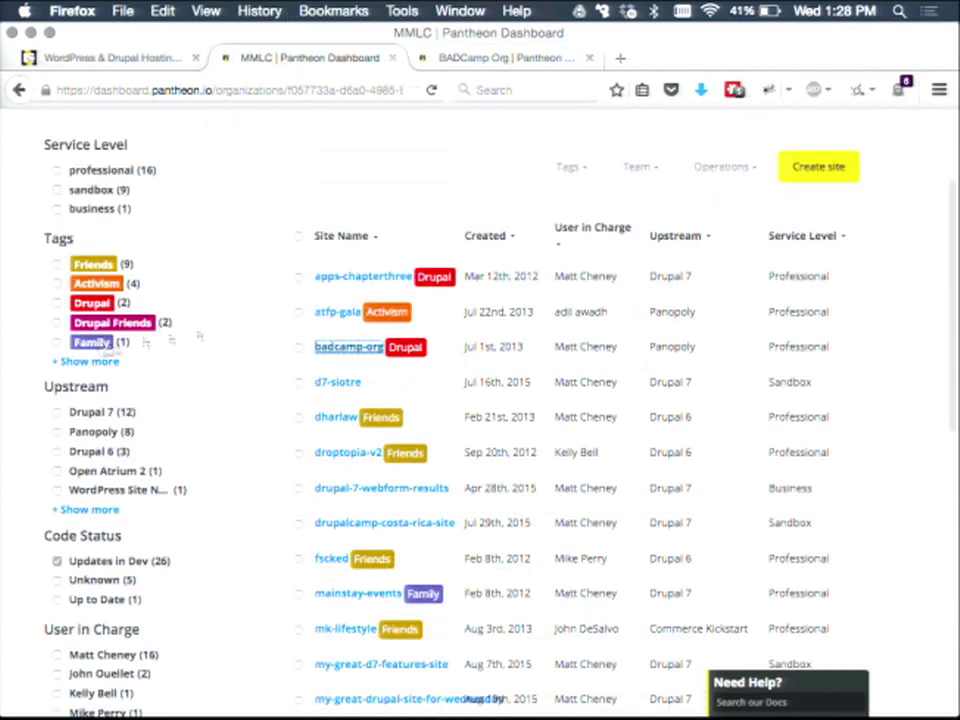
{"action": "left_click", "coordinate": [297, 347]}
{"action": "left_click", "coordinate": [574, 168]}
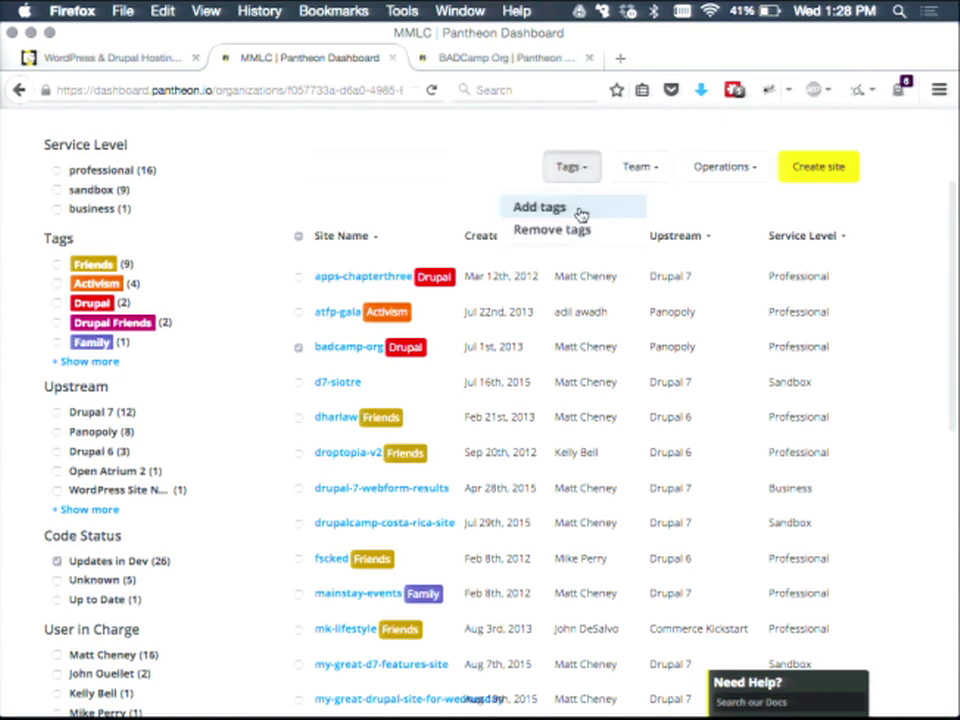
{"action": "left_click", "coordinate": [578, 212]}
{"action": "type", "text": "BADCamp"}
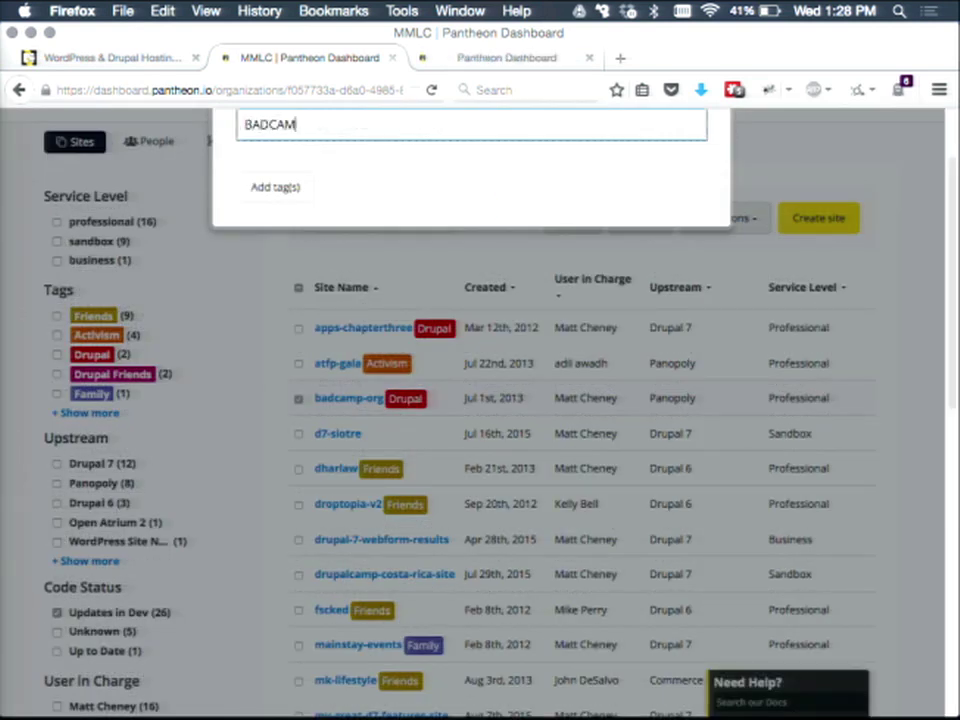
{"action": "scroll", "coordinate": [955, 275], "scroll_direction": "up", "scroll_amount": 3}
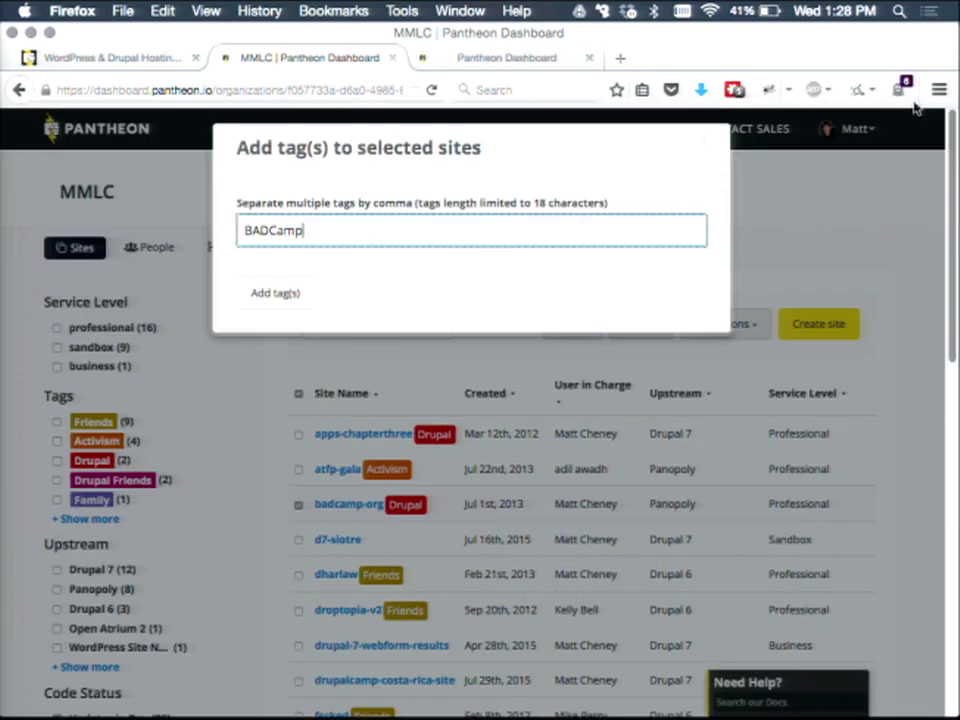
{"action": "left_click", "coordinate": [258, 296]}
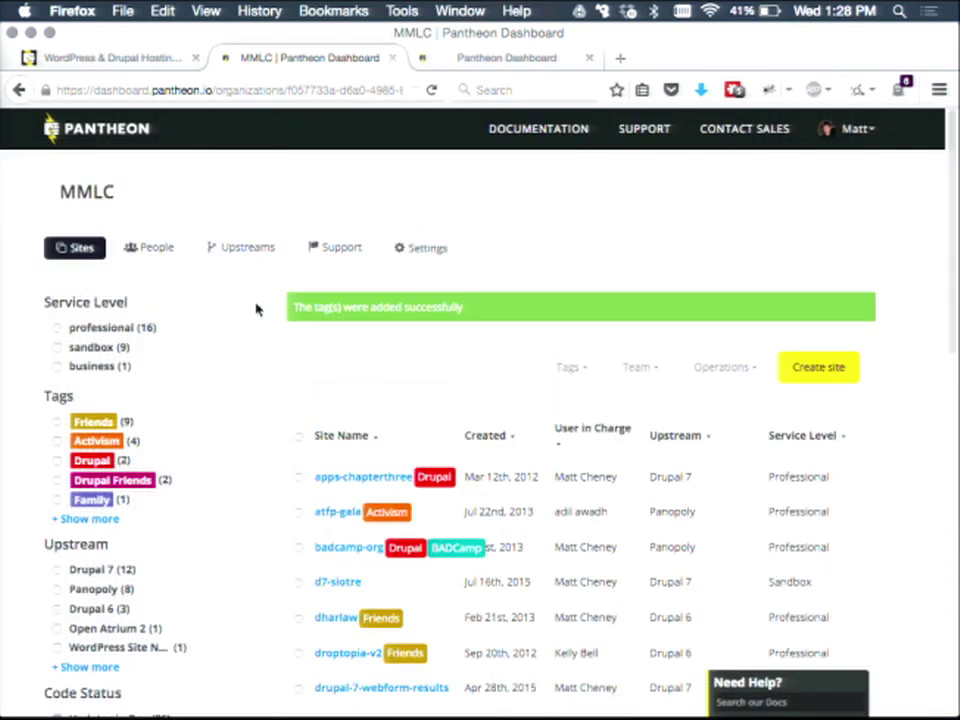
Fill in a team member's e-mail for atfp-gala, dharlaw and drupal-7-webform-results, close the form without adding anyone, and clear the site selection
{"action": "left_click", "coordinate": [154, 250]}
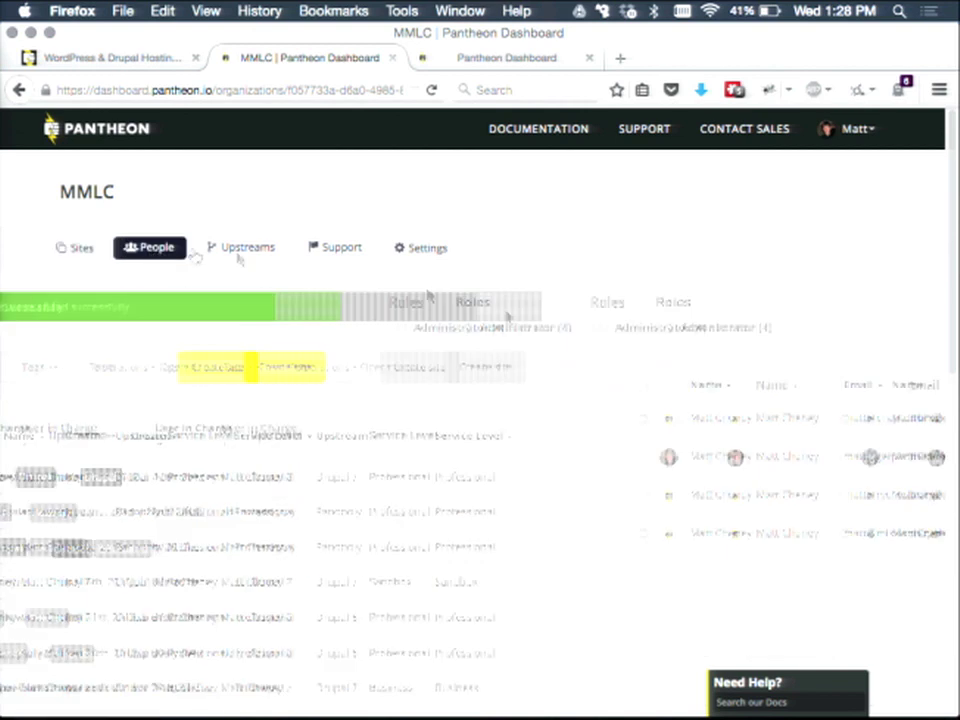
{"action": "left_click", "coordinate": [56, 250]}
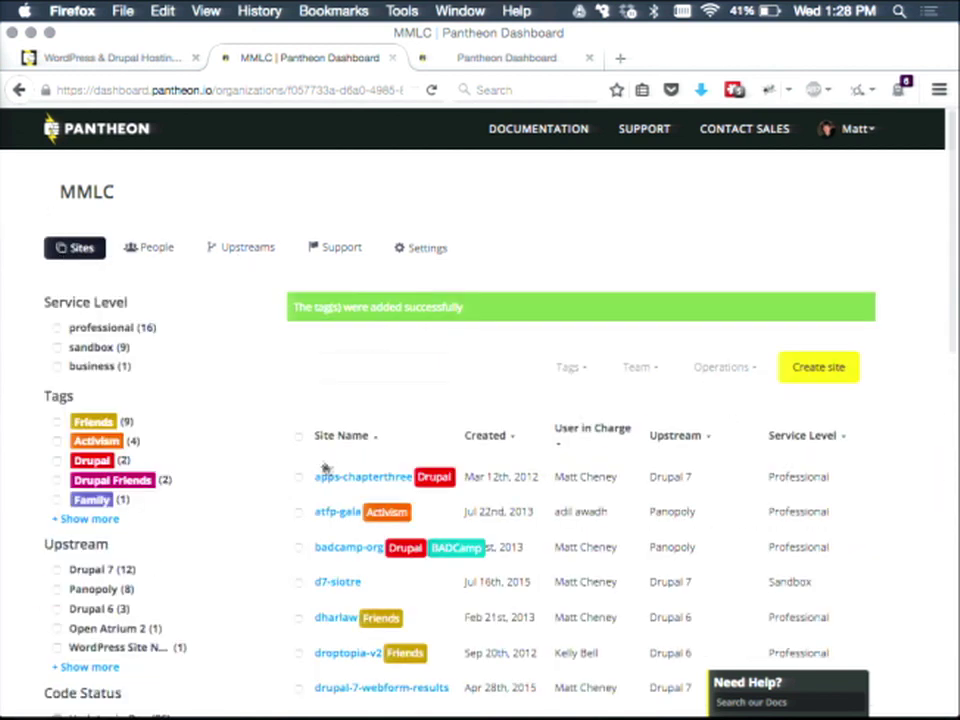
{"action": "left_click", "coordinate": [298, 513]}
{"action": "left_click", "coordinate": [298, 619]}
{"action": "left_click", "coordinate": [298, 689]}
{"action": "left_click", "coordinate": [614, 378]}
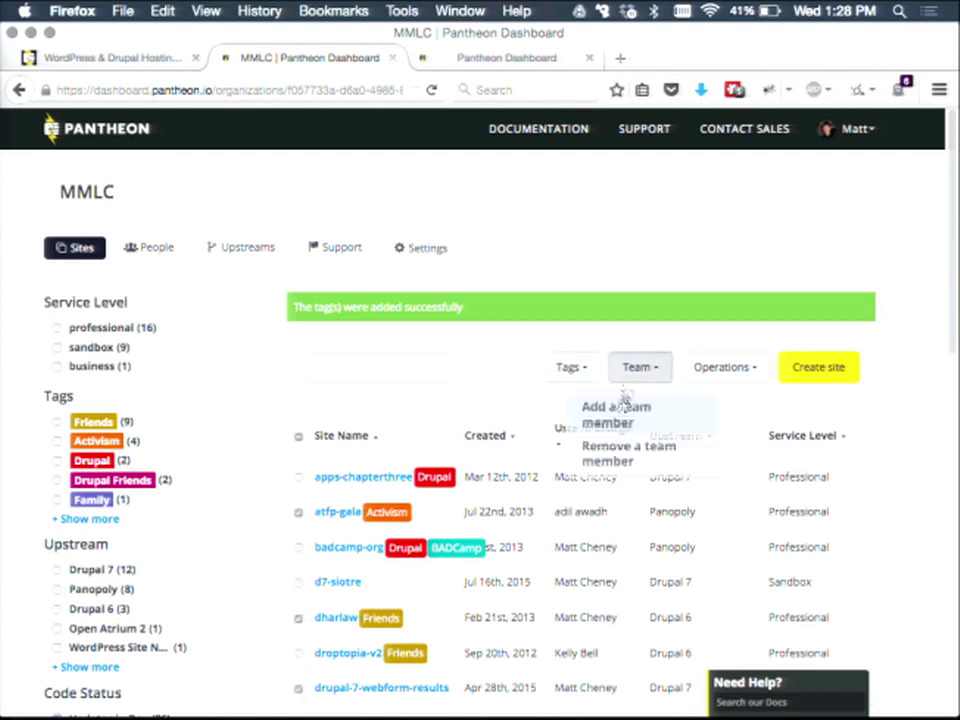
{"action": "left_click", "coordinate": [625, 400]}
{"action": "type", "text": "matt"}
{"action": "key", "text": "Down"}
{"action": "key", "text": "Return"}
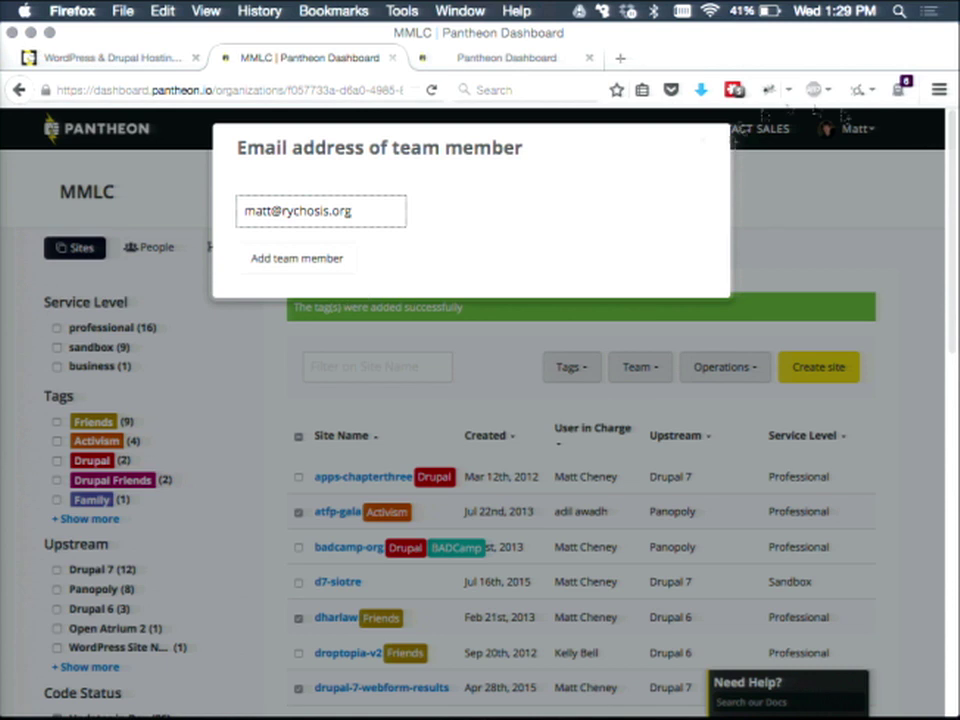
{"action": "left_click", "coordinate": [702, 143]}
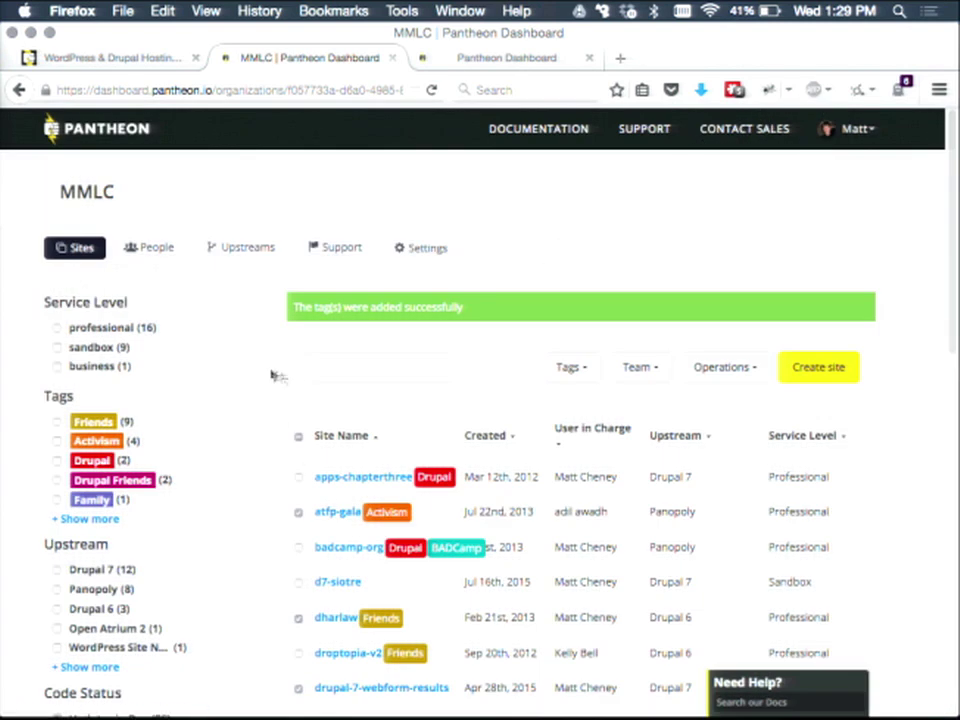
{"action": "left_click", "coordinate": [300, 440]}
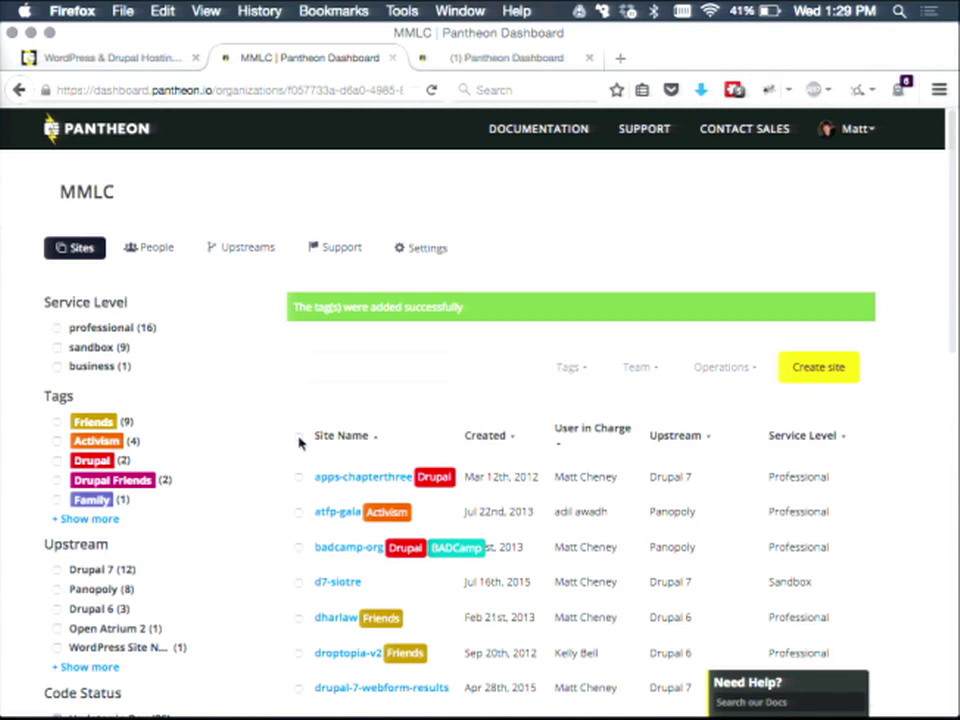
Show the MMLC organization's support tickets and return to its site list
{"action": "left_click", "coordinate": [330, 252]}
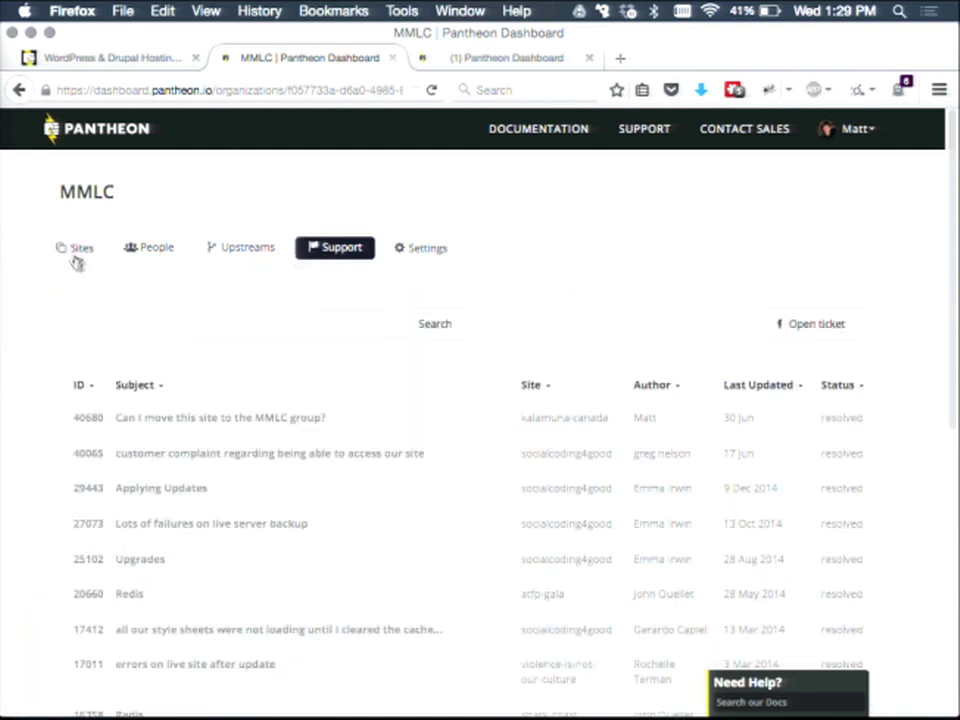
{"action": "left_click", "coordinate": [77, 255]}
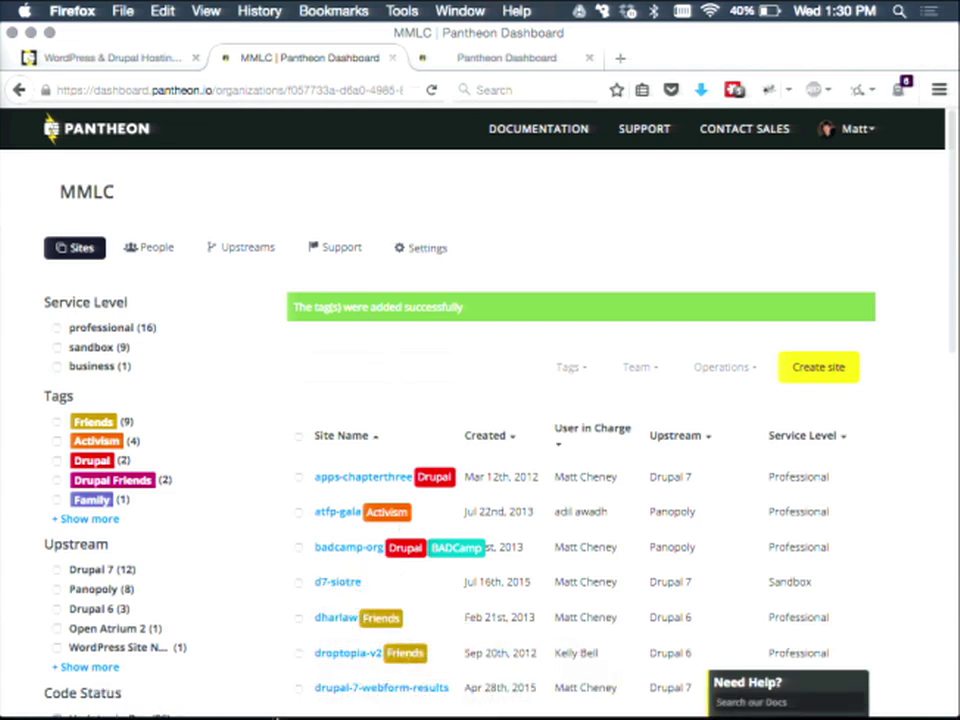
Switch to the DC_10Reasons slideshow in Google Slides and advance to the Dev, Test, Live solution slide
{"action": "left_click", "coordinate": [460, 10]}
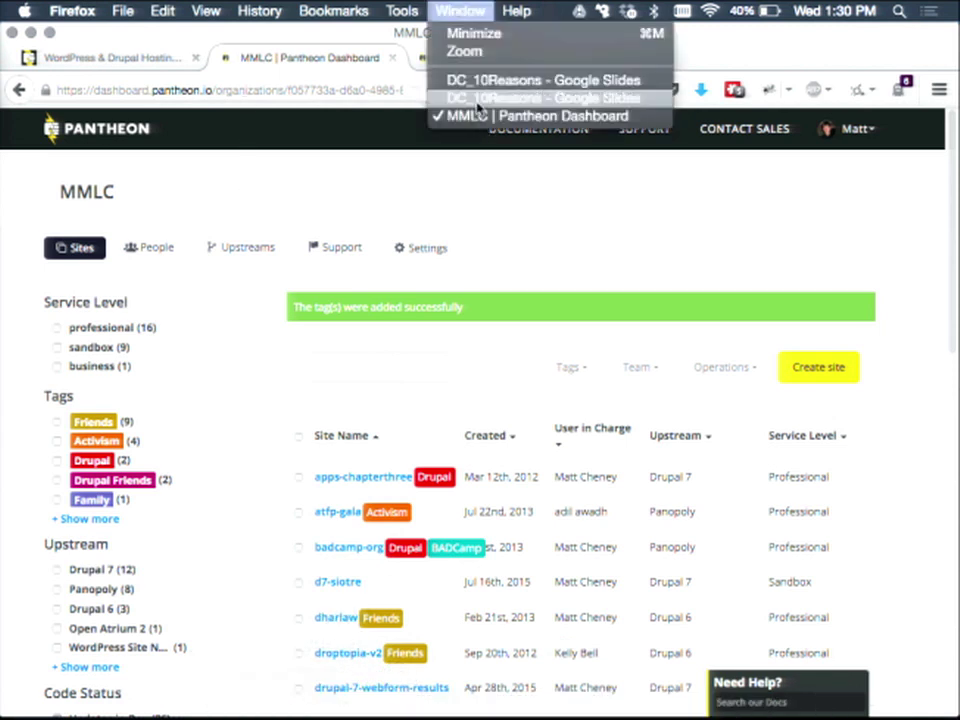
{"action": "left_click", "coordinate": [478, 100]}
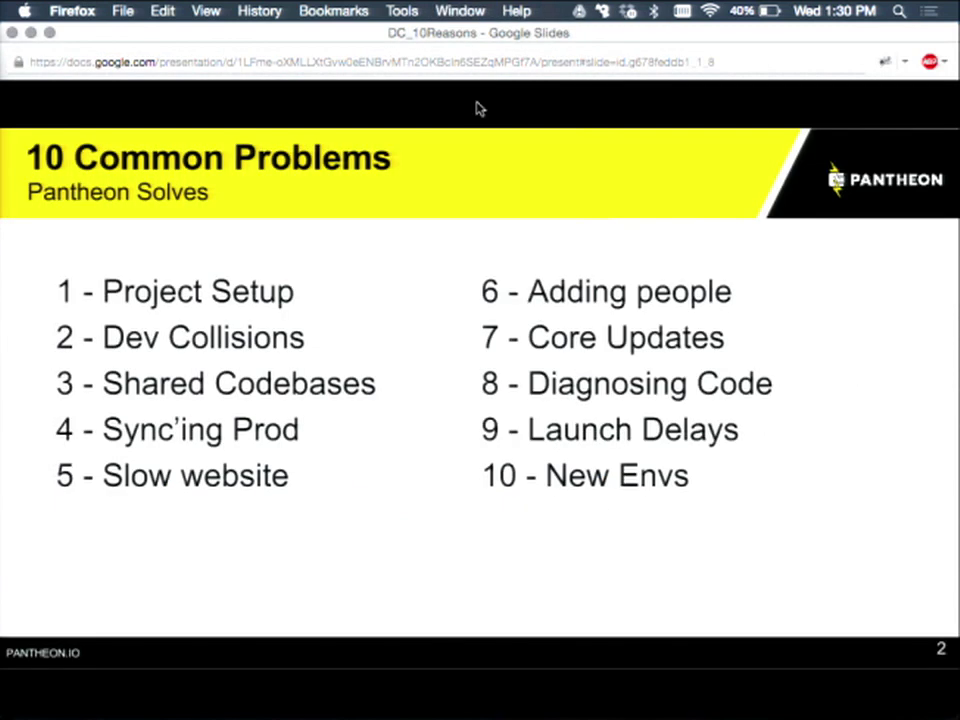
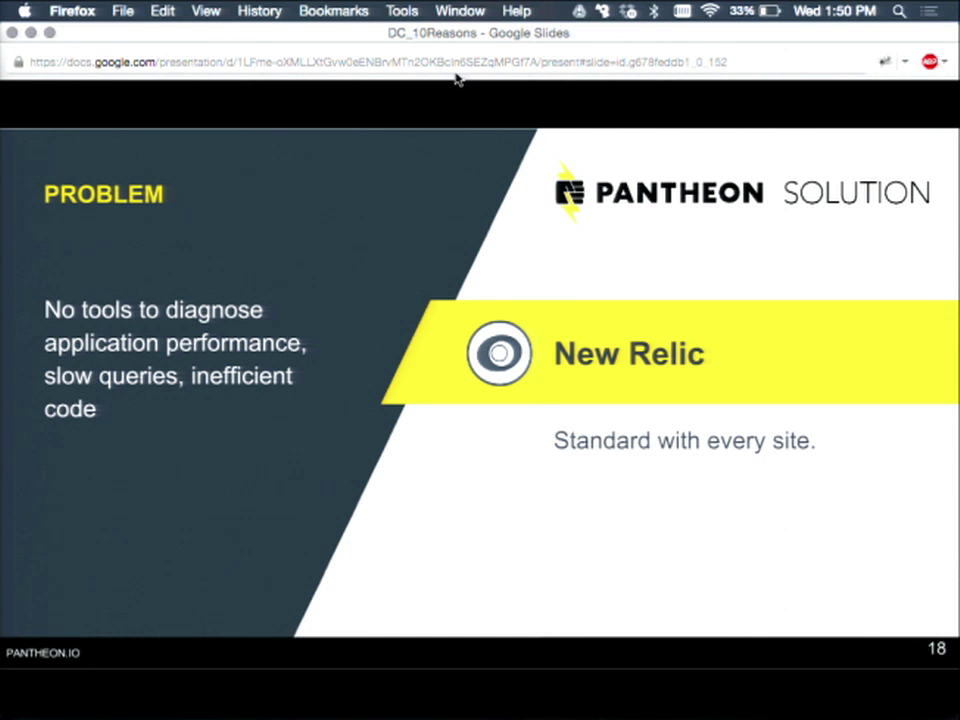
{"action": "key", "text": "Left"}
{"action": "key", "text": "Right"}
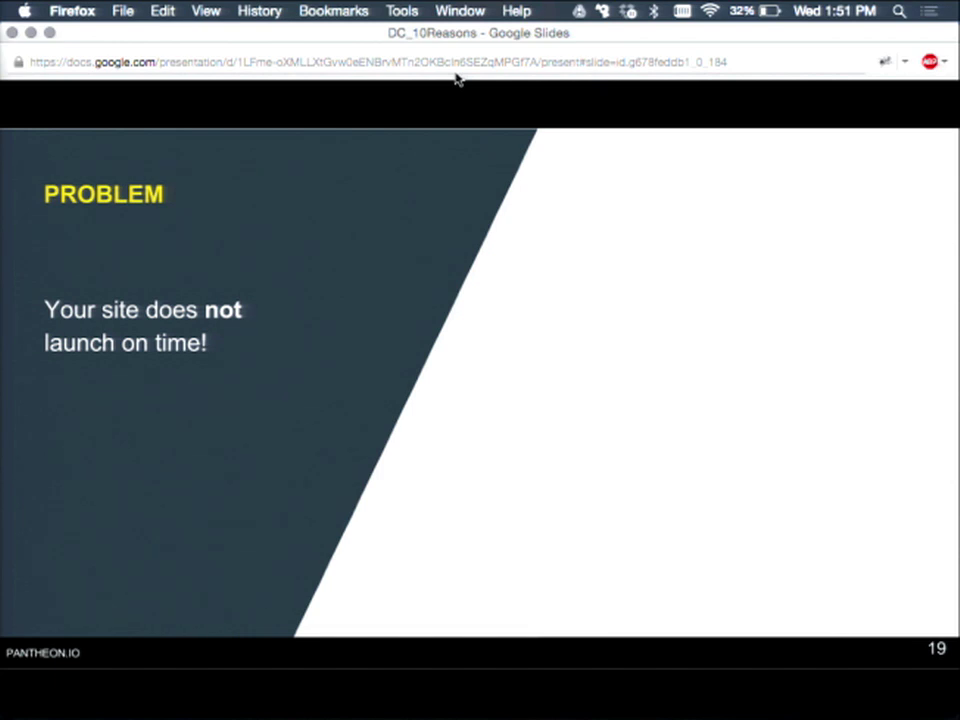
{"action": "key", "text": "Right"}
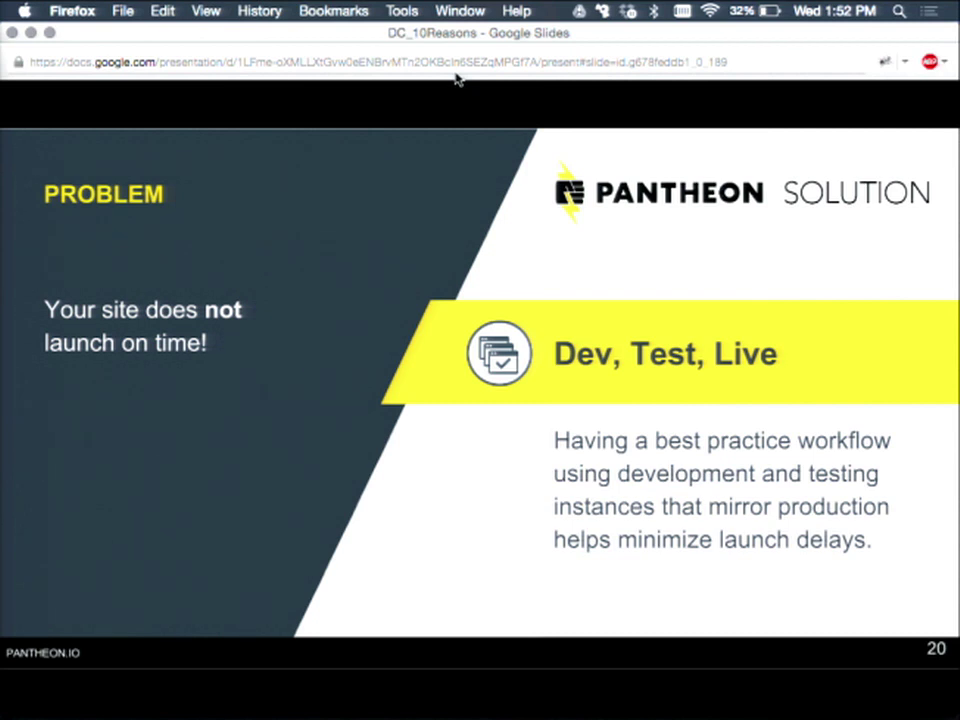
Switch back to the Pantheon dashboard, examine the BADCamp Org site's Live and Test environments including the deploy options, and return to Dev
{"action": "key", "text": "super+grave"}
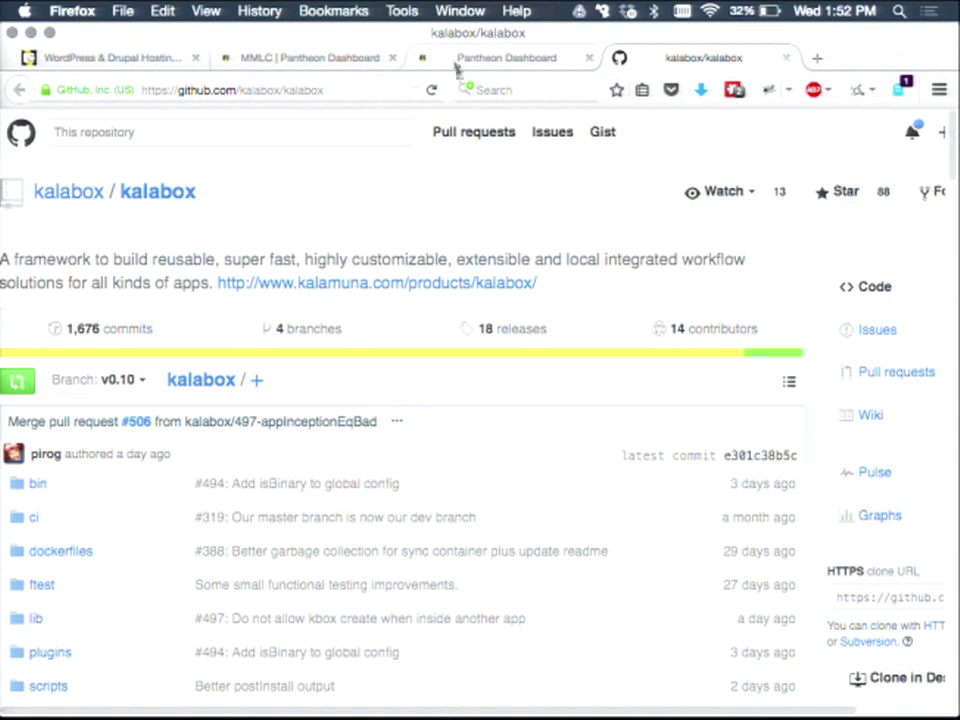
{"action": "left_click", "coordinate": [456, 58]}
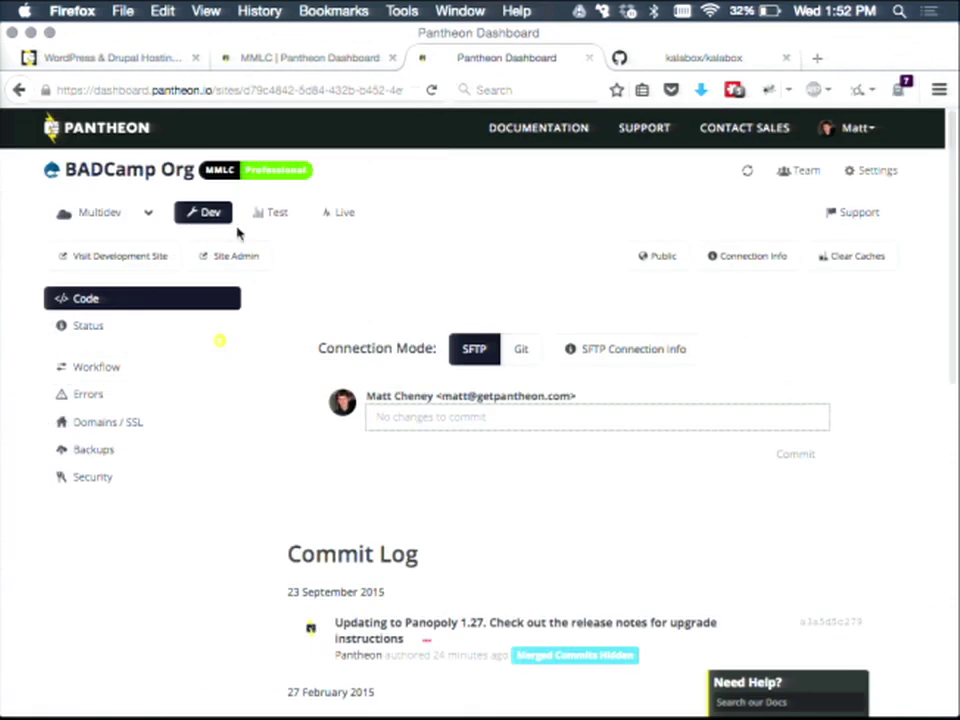
{"action": "left_click", "coordinate": [278, 215]}
{"action": "left_click", "coordinate": [337, 214]}
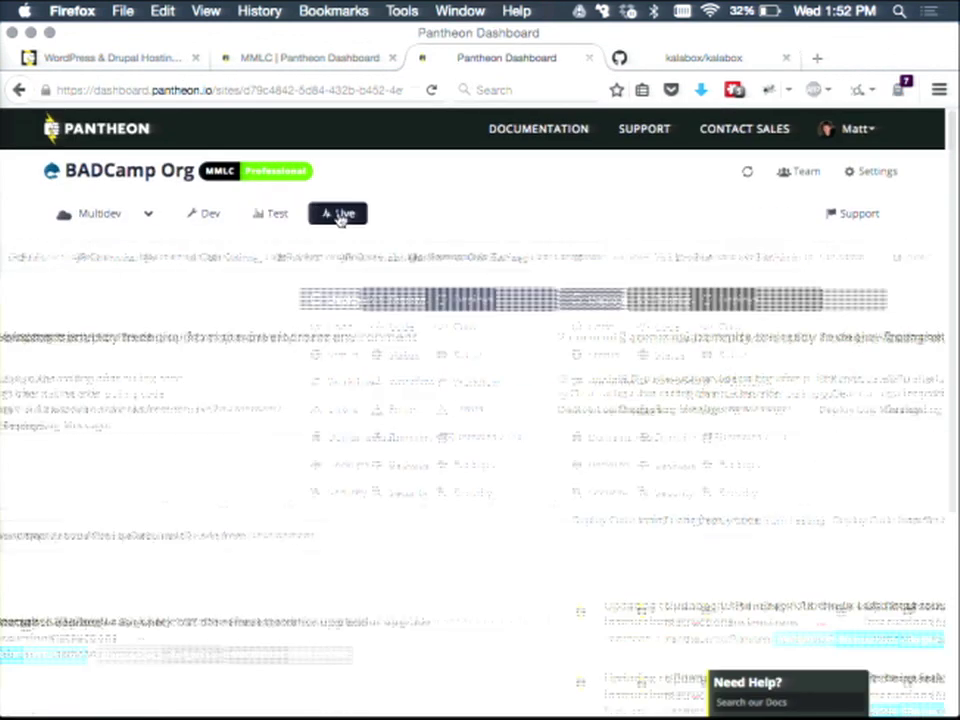
{"action": "left_click", "coordinate": [247, 221]}
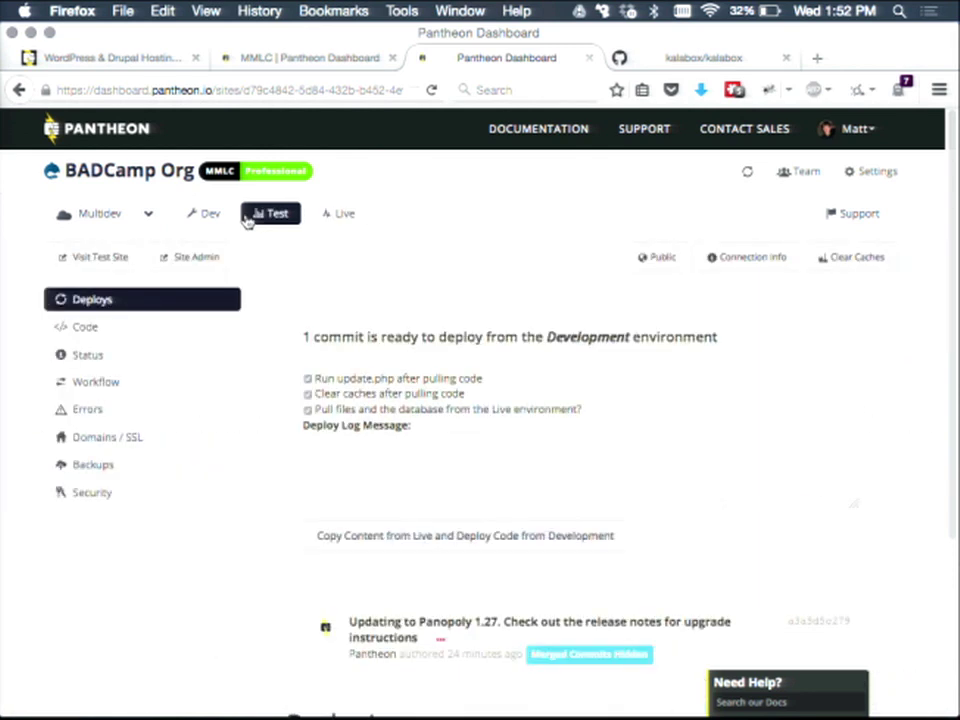
{"action": "scroll", "coordinate": [247, 221], "scroll_direction": "down", "scroll_amount": 3}
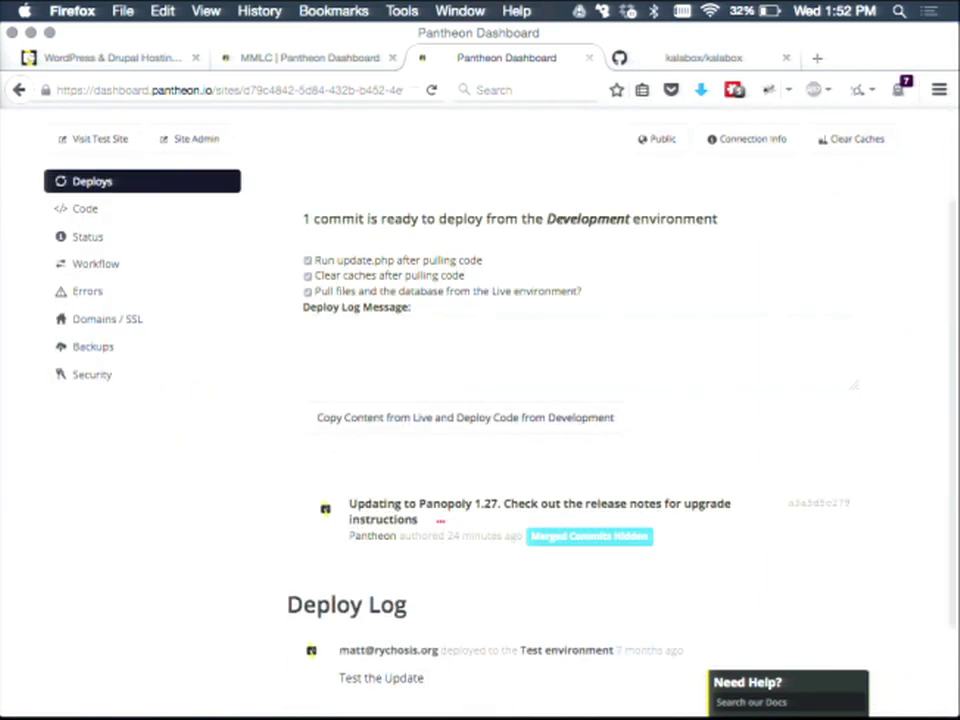
{"action": "scroll", "coordinate": [247, 221], "scroll_direction": "up", "scroll_amount": 3}
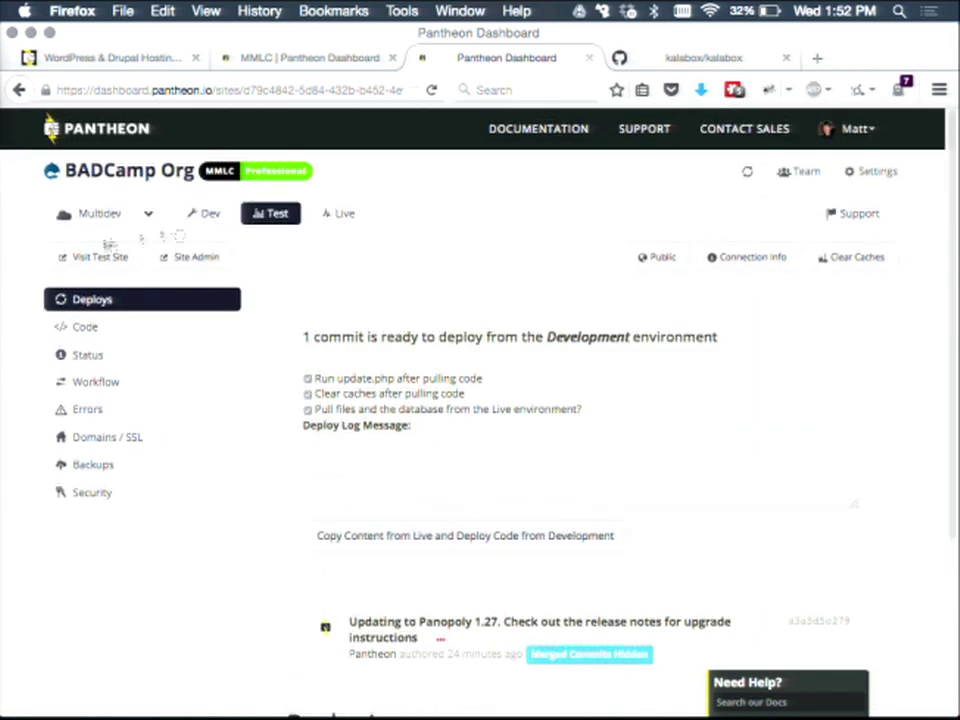
{"action": "left_click", "coordinate": [208, 214]}
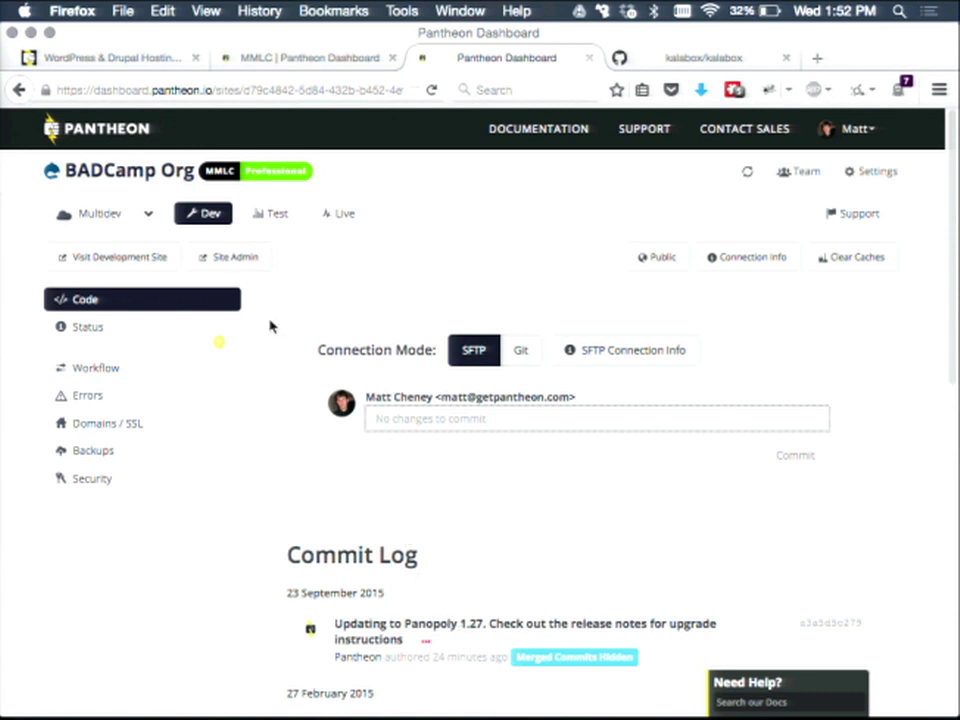
Deploy the BADCamp Org site's Development code to the Test environment, copying the content from Live
{"action": "left_click", "coordinate": [272, 214]}
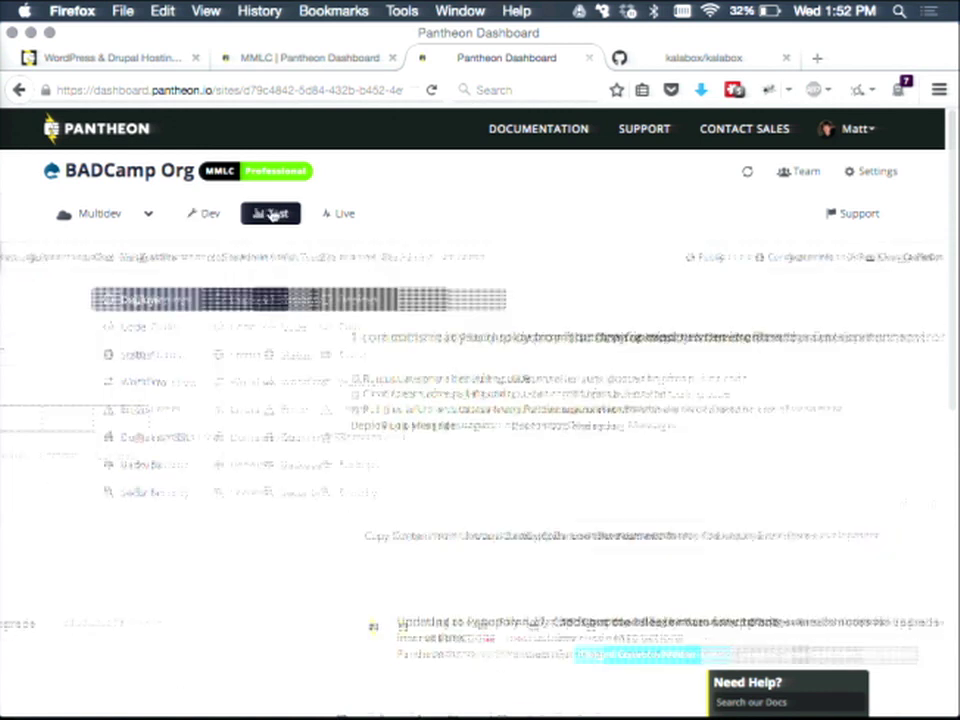
{"action": "scroll", "coordinate": [272, 214], "scroll_direction": "down", "scroll_amount": 2}
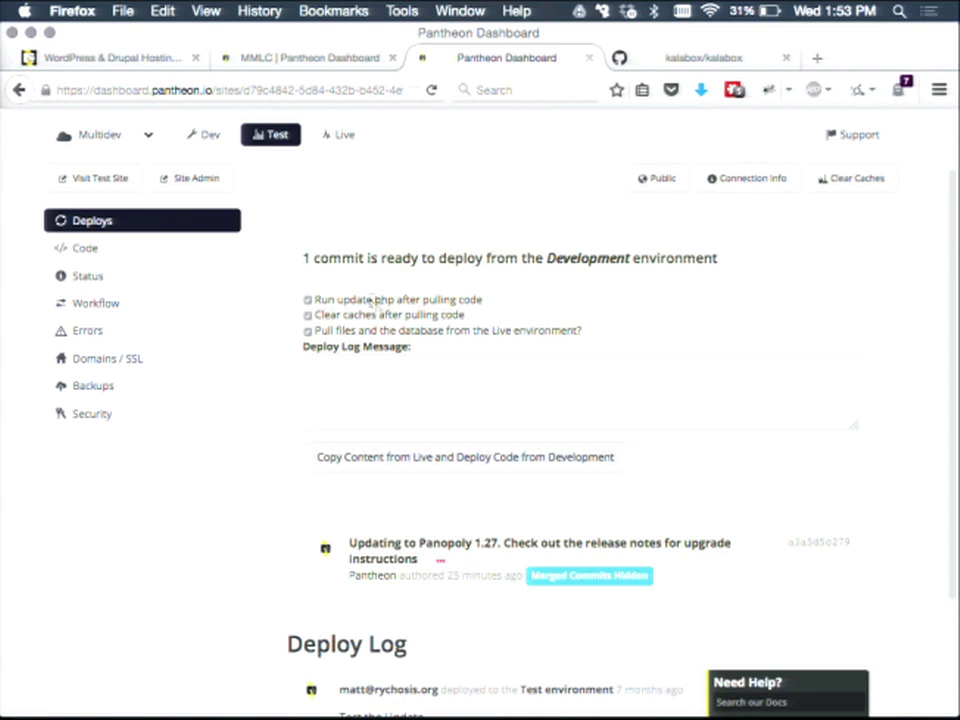
{"action": "left_click", "coordinate": [396, 460]}
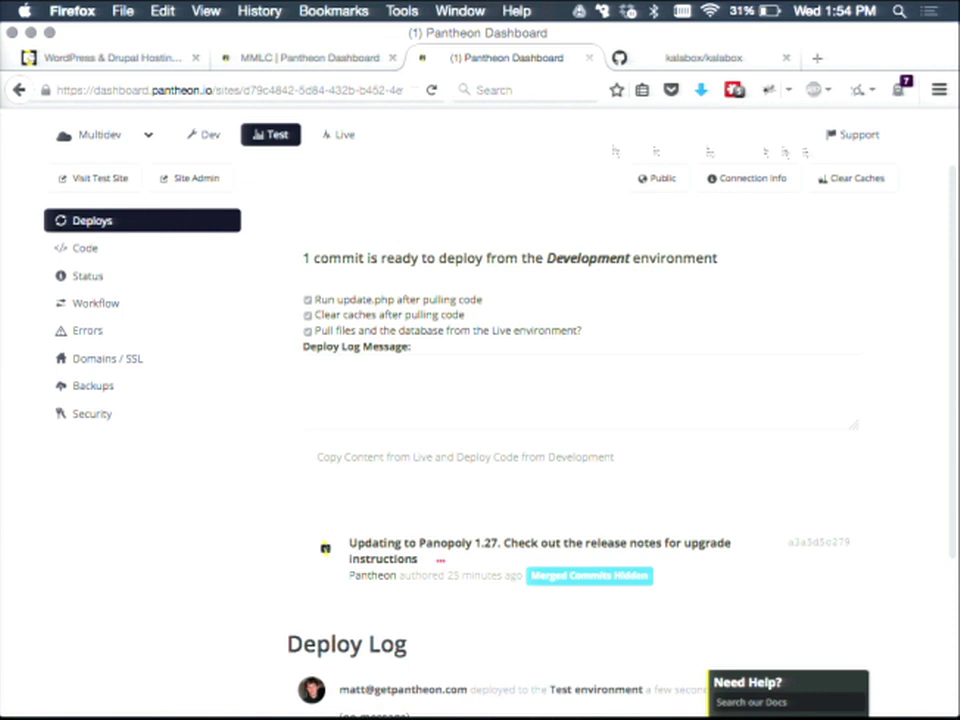
Deploy the BADCamp Org site's code from Testing to the Live environment without a deploy log message
{"action": "left_click", "coordinate": [338, 134]}
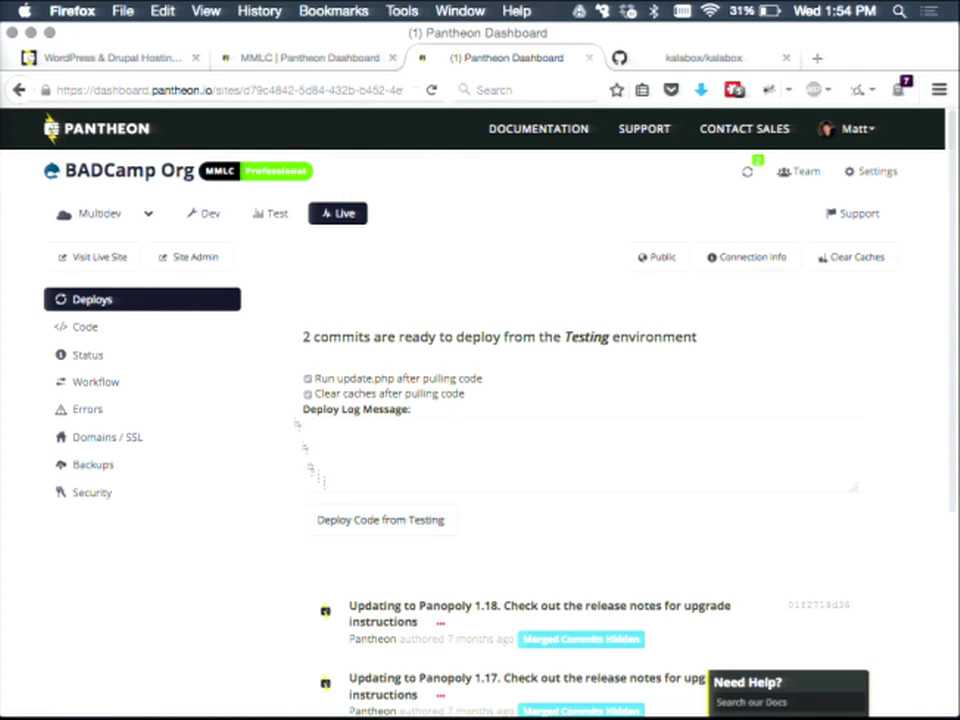
{"action": "left_click", "coordinate": [366, 518]}
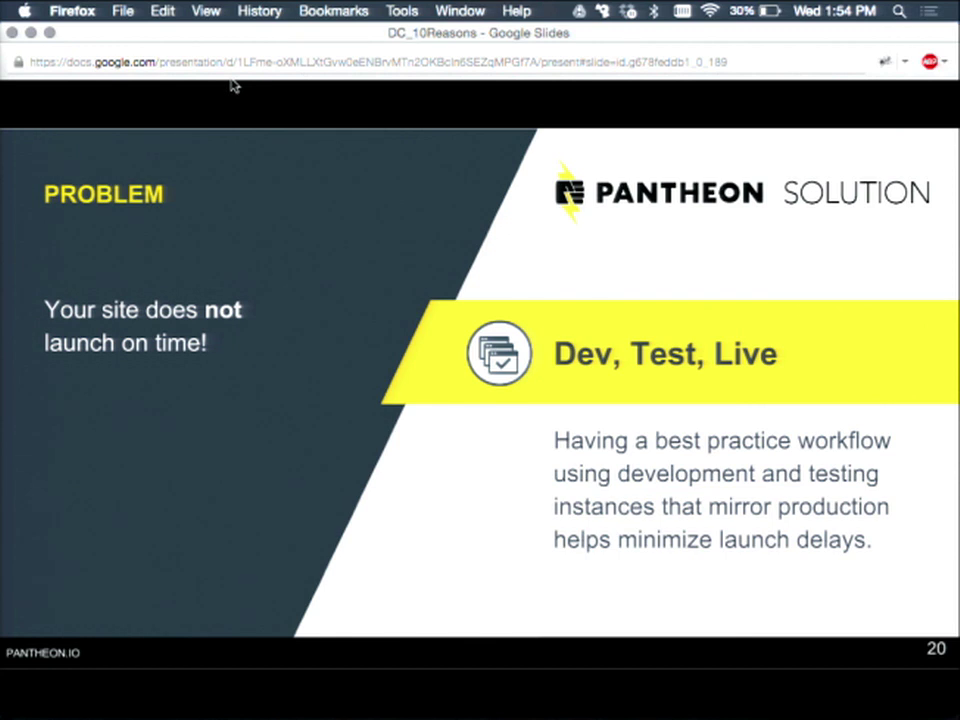
Switch to the DC_10Reasons slideshow in Google Slides and advance to the problem slide about teams orienting to new environments
{"action": "key", "text": "Right"}
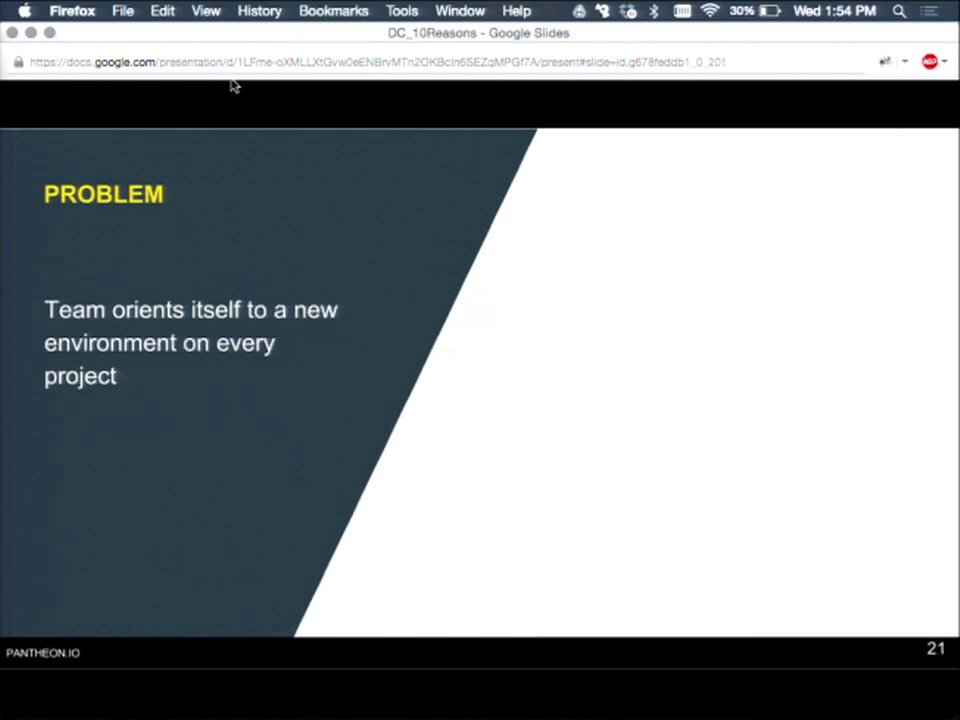